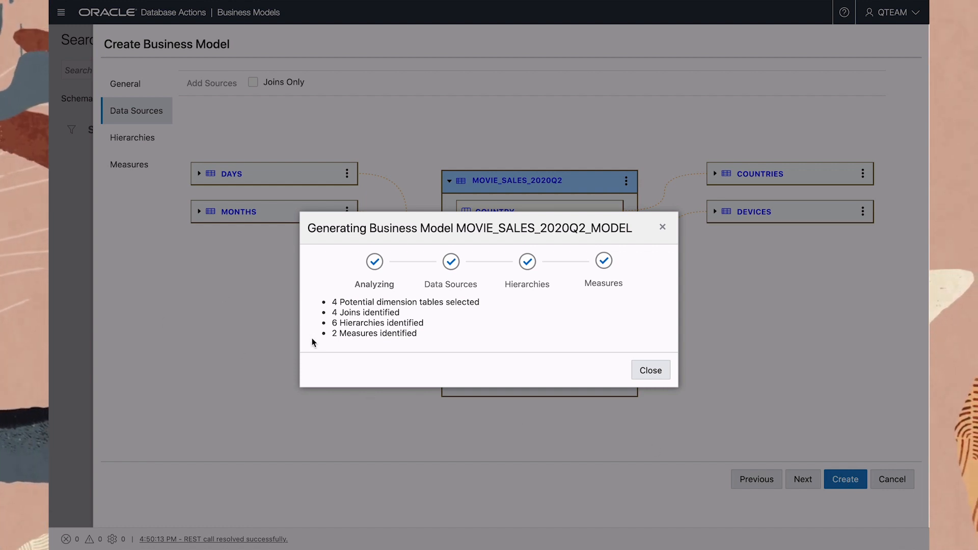
- Dismiss the model generation summary and expand the COUNTRIES and DEVICES tables in the data source diagram
{"action": "left_click", "coordinate": [655, 372]}
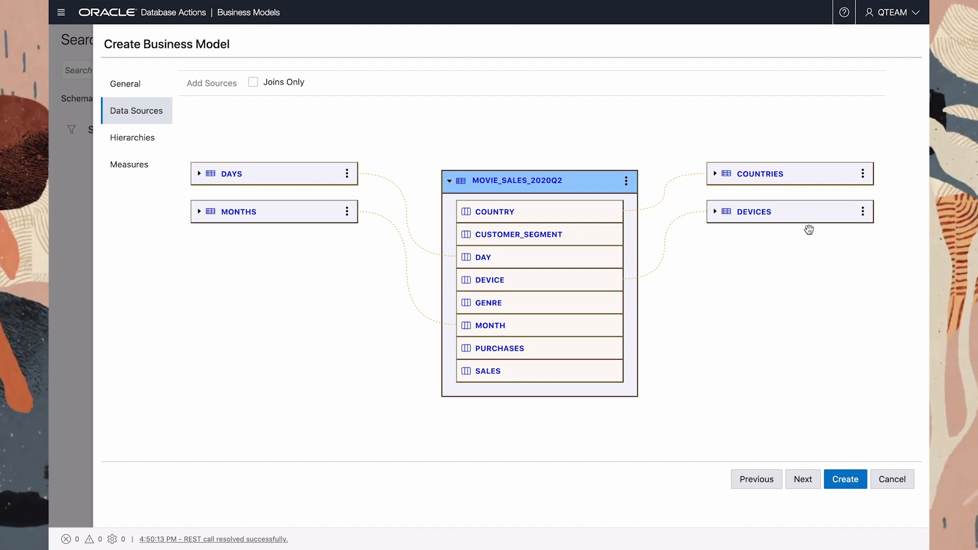
{"action": "left_click", "coordinate": [863, 174]}
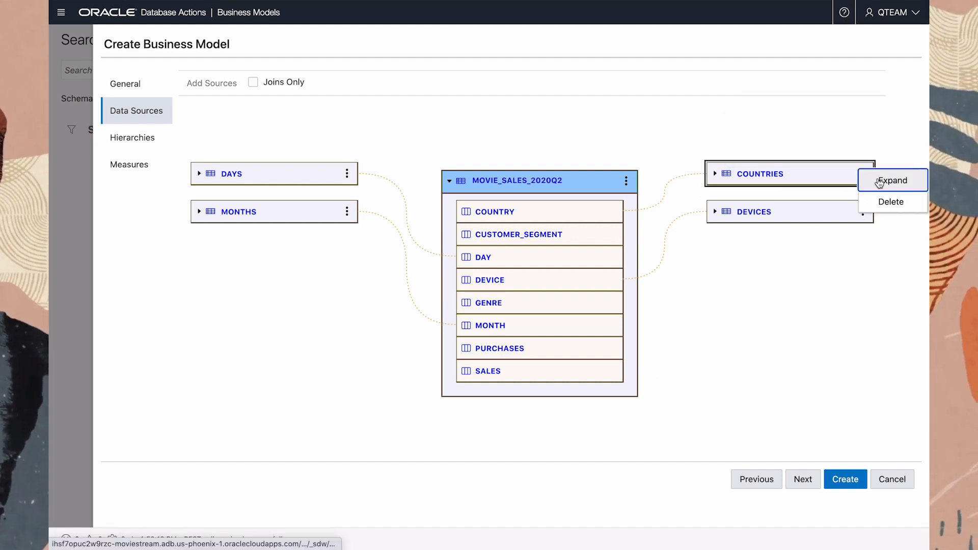
{"action": "left_click", "coordinate": [832, 184]}
{"action": "left_click", "coordinate": [849, 293]}
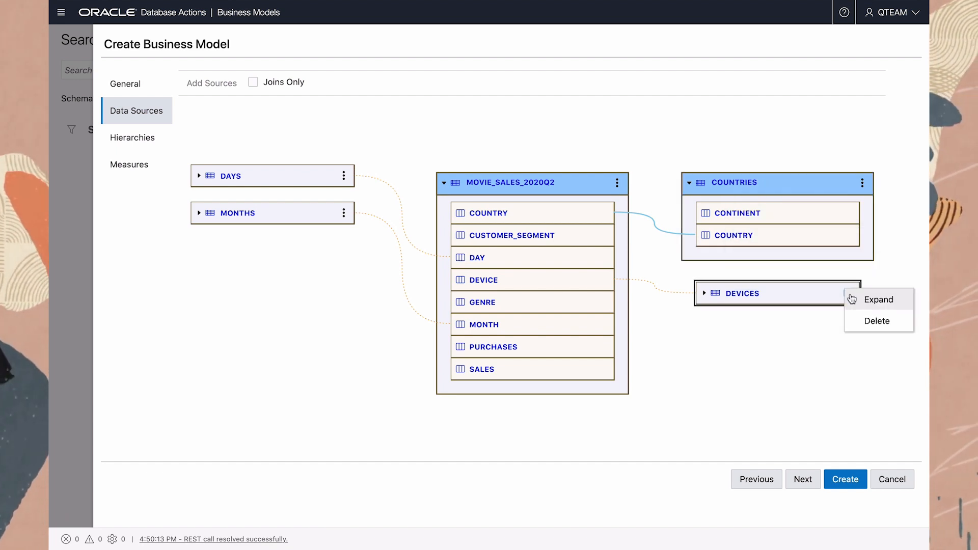
{"action": "left_click", "coordinate": [863, 300]}
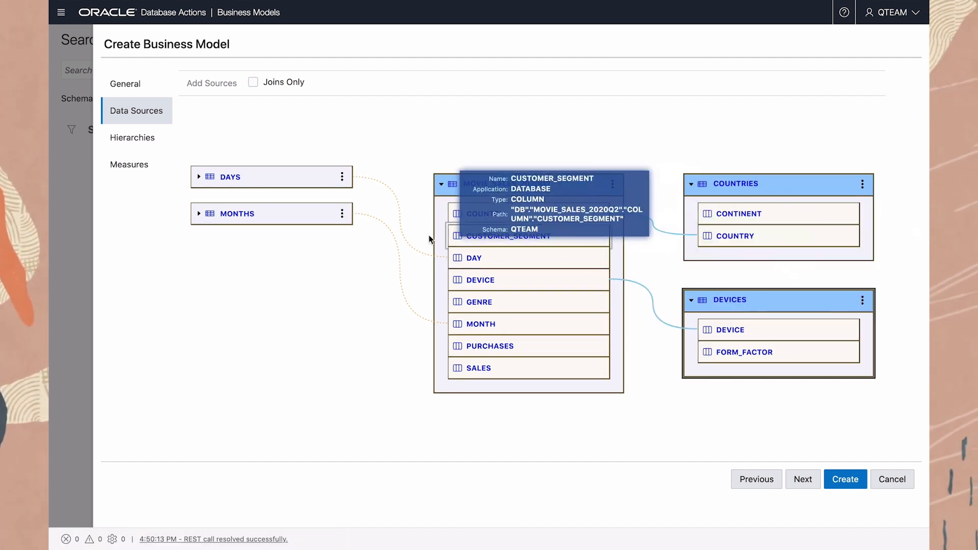
- Expand the DAYS and MONTHS tables and examine how the dimension tables join to MOVIE_SALES_2020Q2
{"action": "left_click", "coordinate": [342, 179]}
{"action": "left_click", "coordinate": [357, 184]}
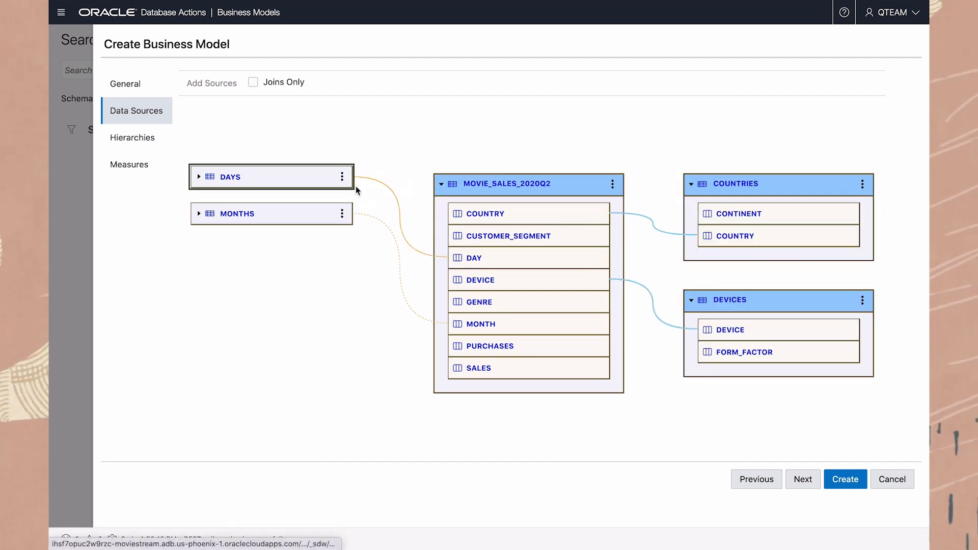
{"action": "left_click", "coordinate": [353, 310]}
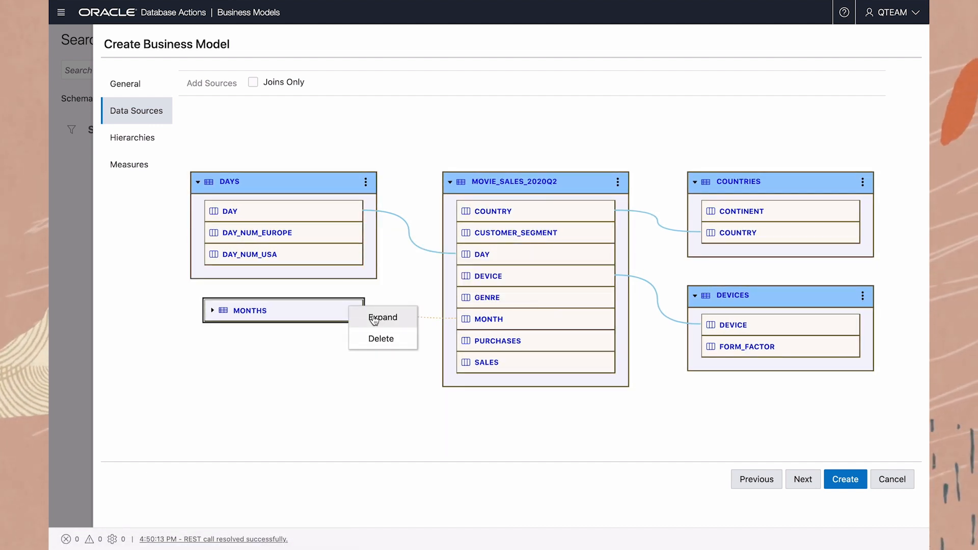
{"action": "left_click", "coordinate": [370, 314]}
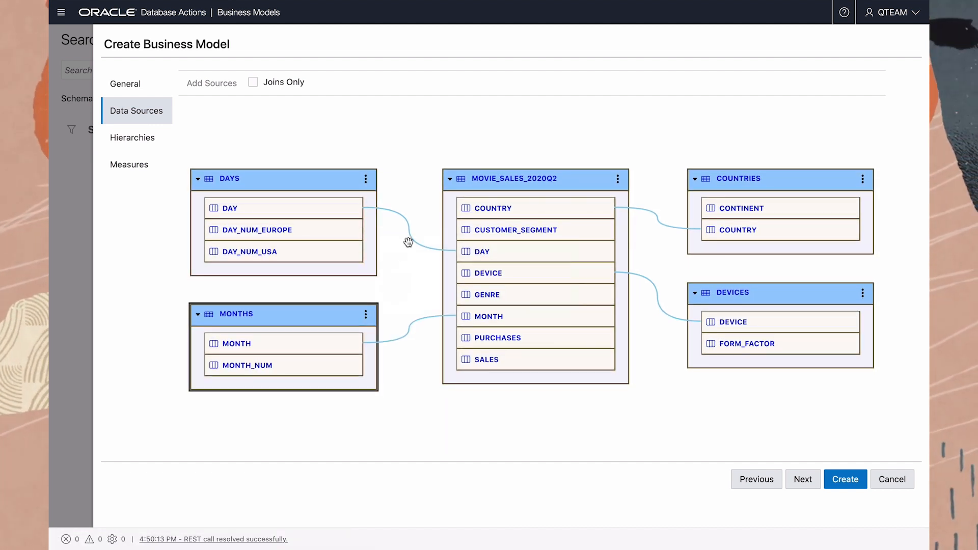
{"action": "mouse_move", "coordinate": [412, 239]}
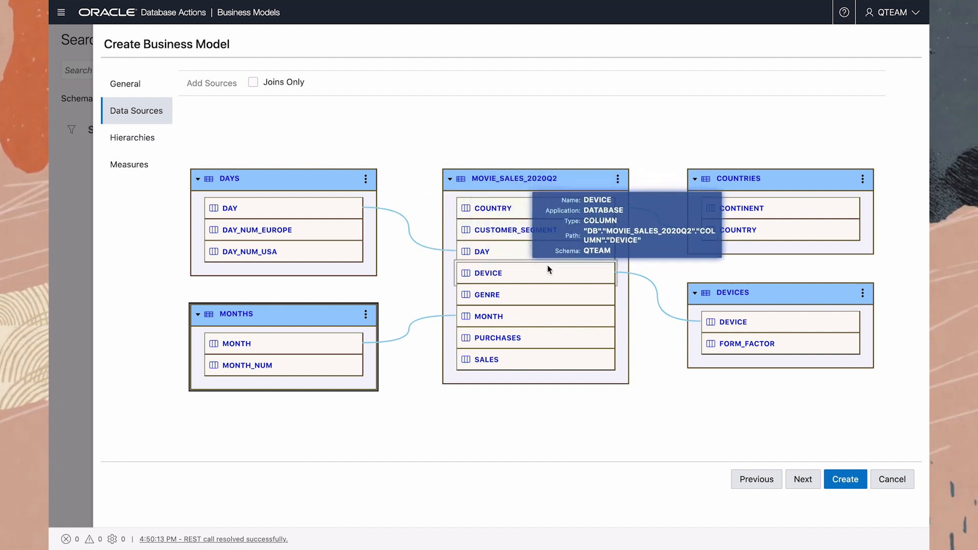
{"action": "mouse_move", "coordinate": [654, 291]}
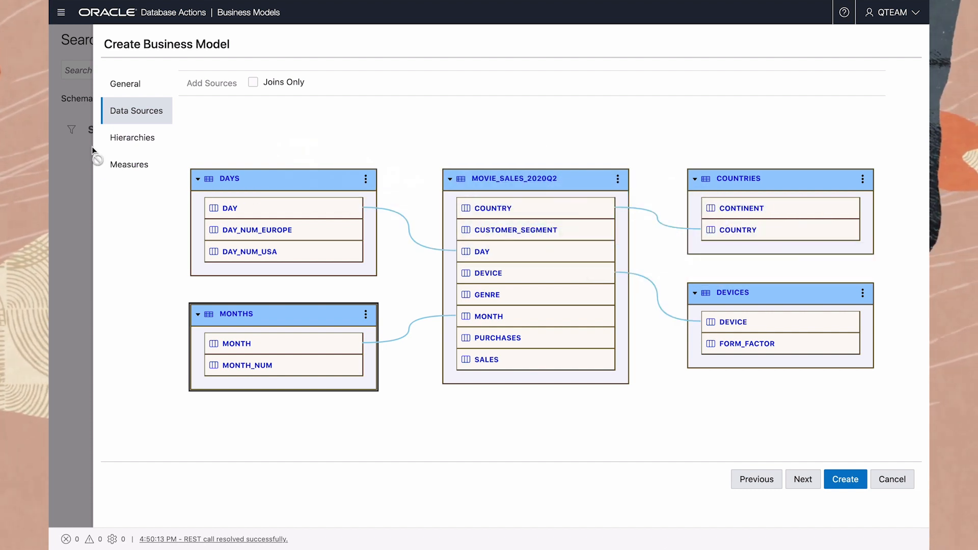
- Rename the CONTINENT hierarchy GEOGRAPHY, set its caption and description to Geography, and save it
{"action": "left_click", "coordinate": [123, 144]}
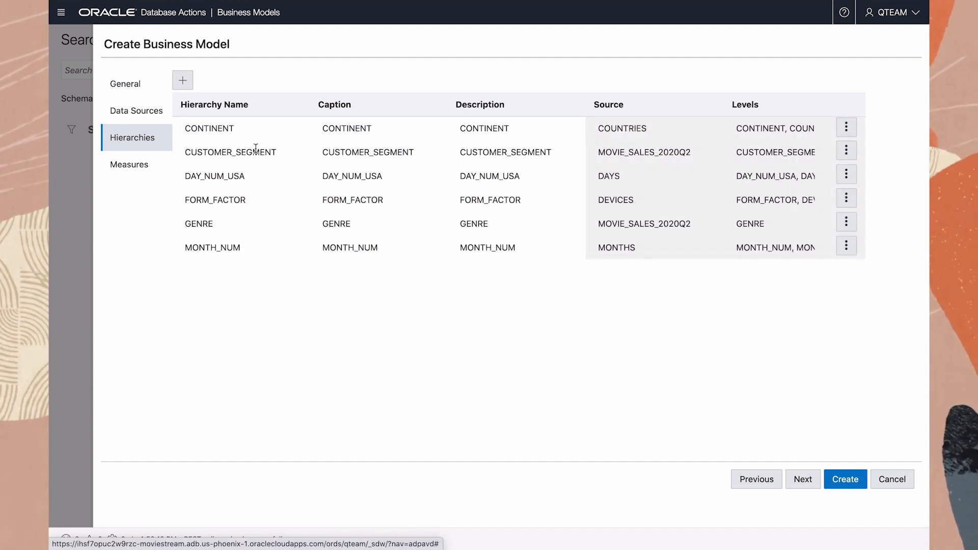
{"action": "left_click", "coordinate": [846, 127]}
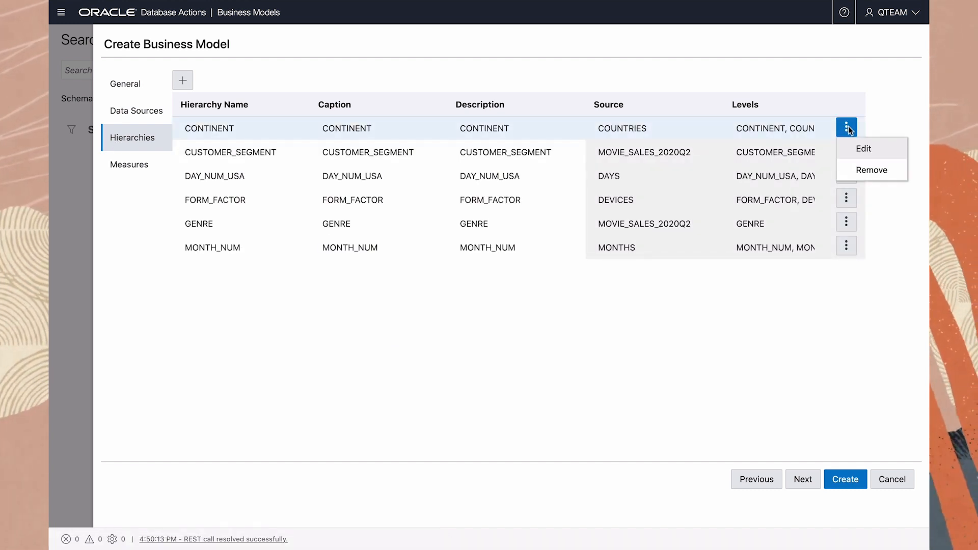
{"action": "left_click", "coordinate": [863, 152]}
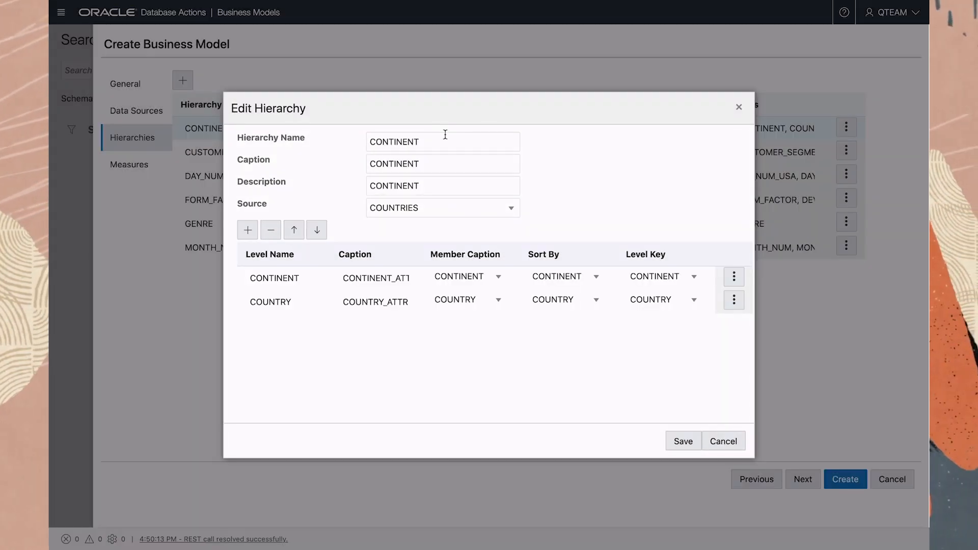
{"action": "double_click", "coordinate": [393, 141]}
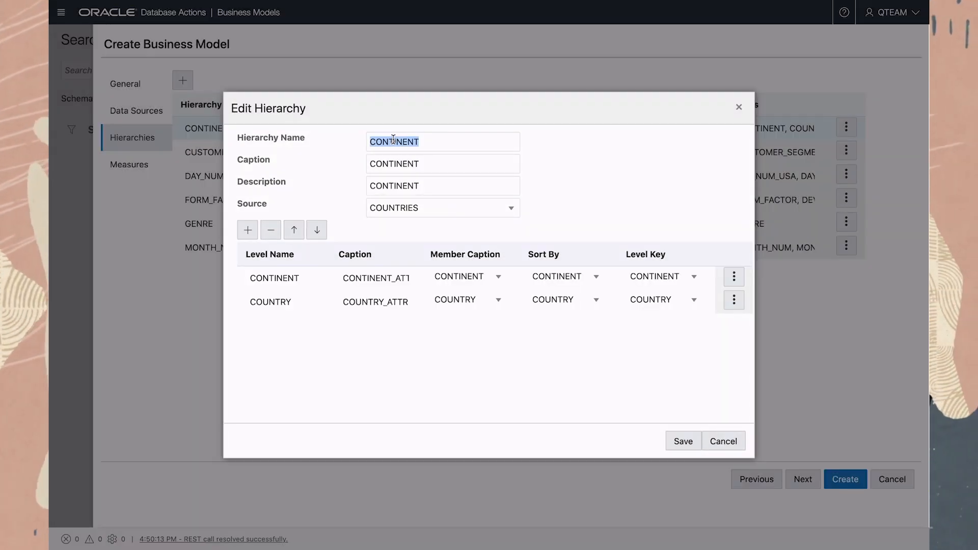
{"action": "type", "text": "GEOGRAPHY"}
{"action": "key", "text": "Tab"}
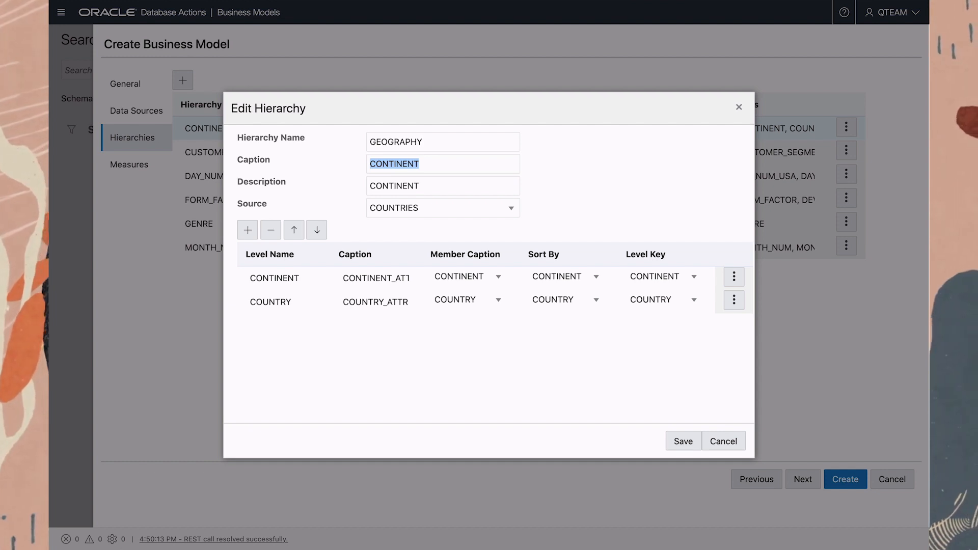
{"action": "type", "text": "Geography"}
{"action": "key", "text": "Tab"}
{"action": "type", "text": "Geograp"}
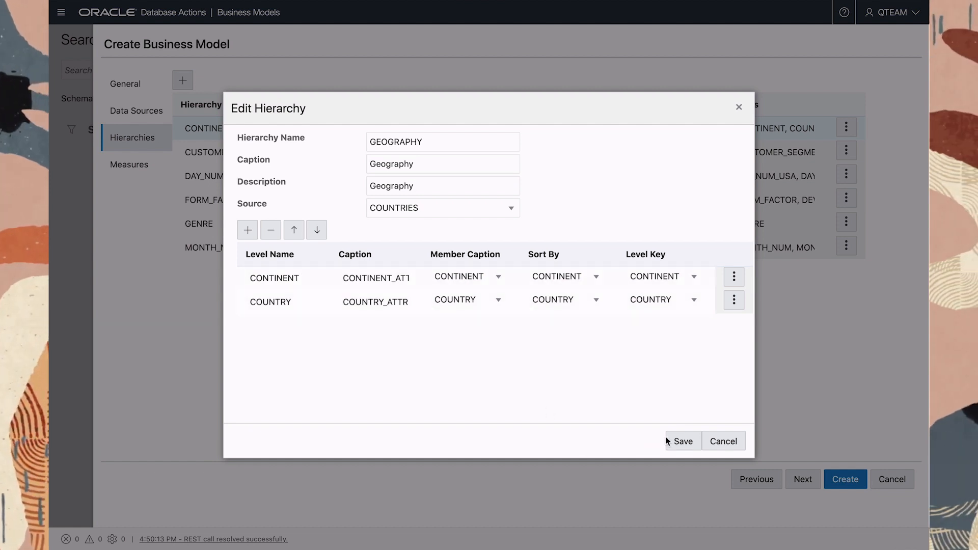
{"action": "left_click", "coordinate": [690, 441]}
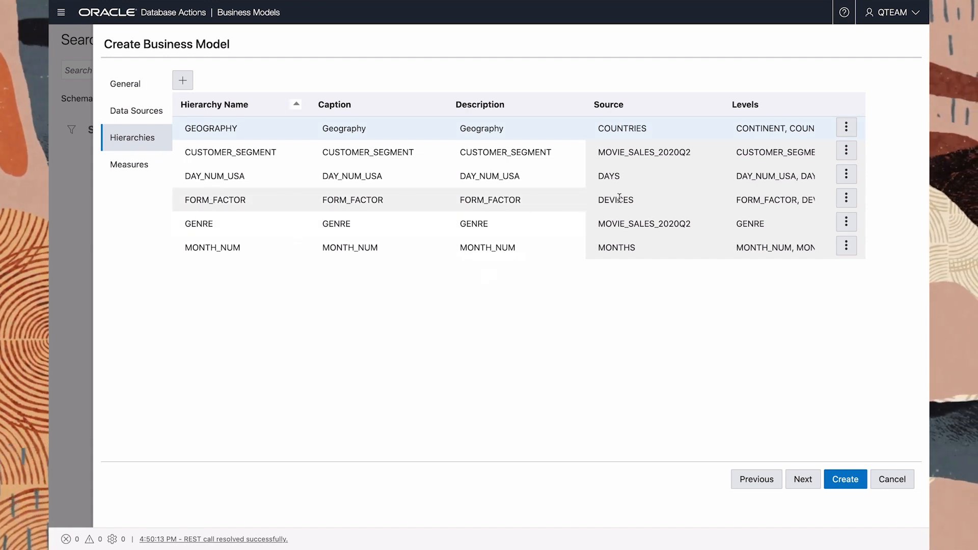
- Review the levels of the FORM_FACTOR hierarchy and save it without edits
{"action": "left_click", "coordinate": [846, 200]}
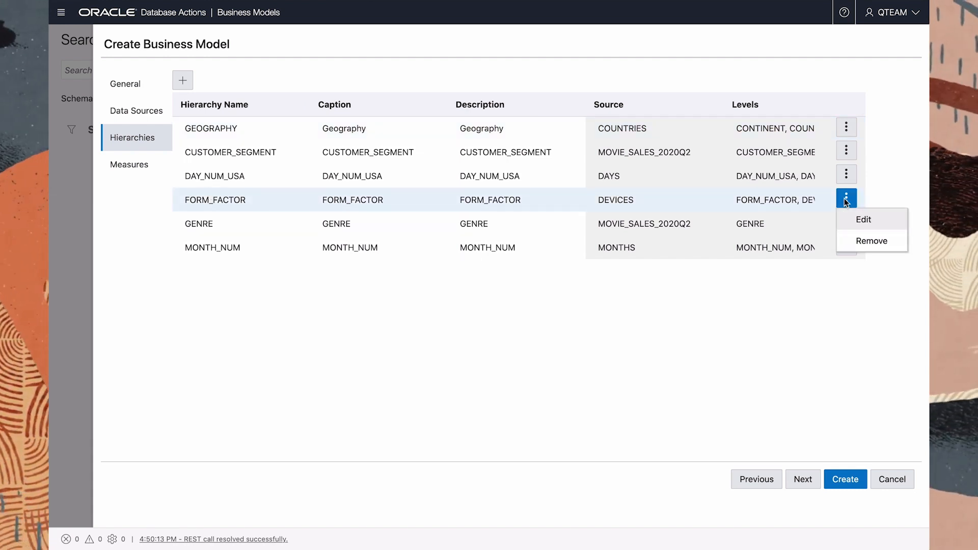
{"action": "left_click", "coordinate": [861, 220]}
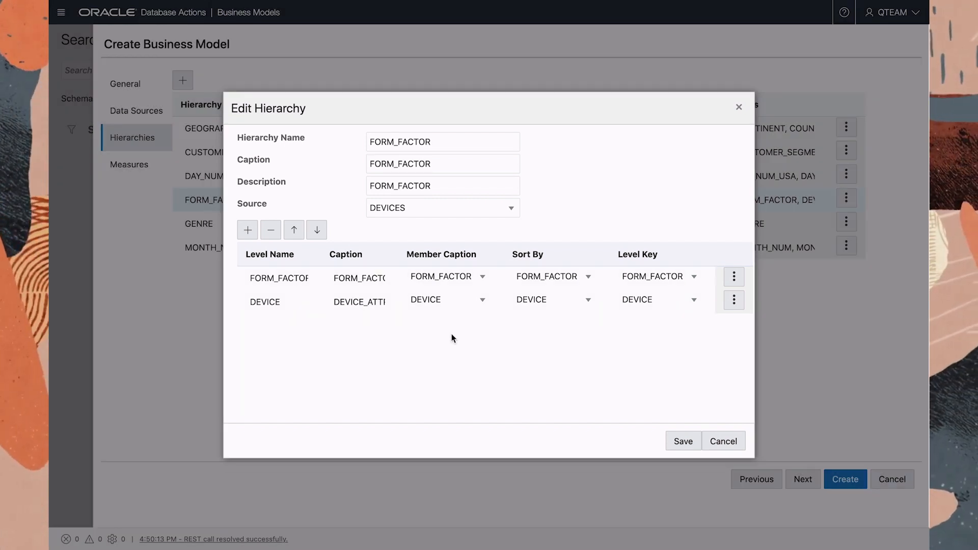
{"action": "left_click", "coordinate": [685, 442]}
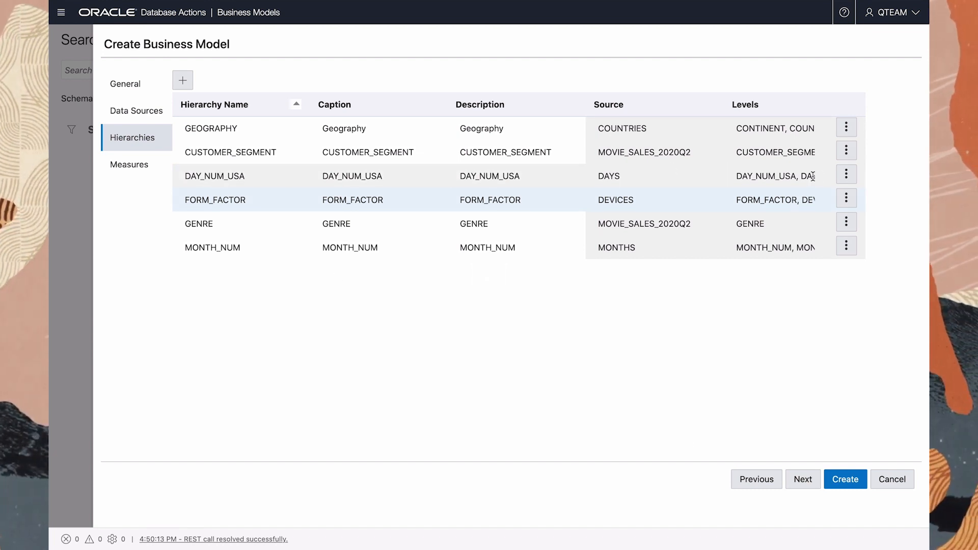
- Rename the DAY_NUM_USA hierarchy DAY and set its caption and description to Day
{"action": "left_click", "coordinate": [846, 176]}
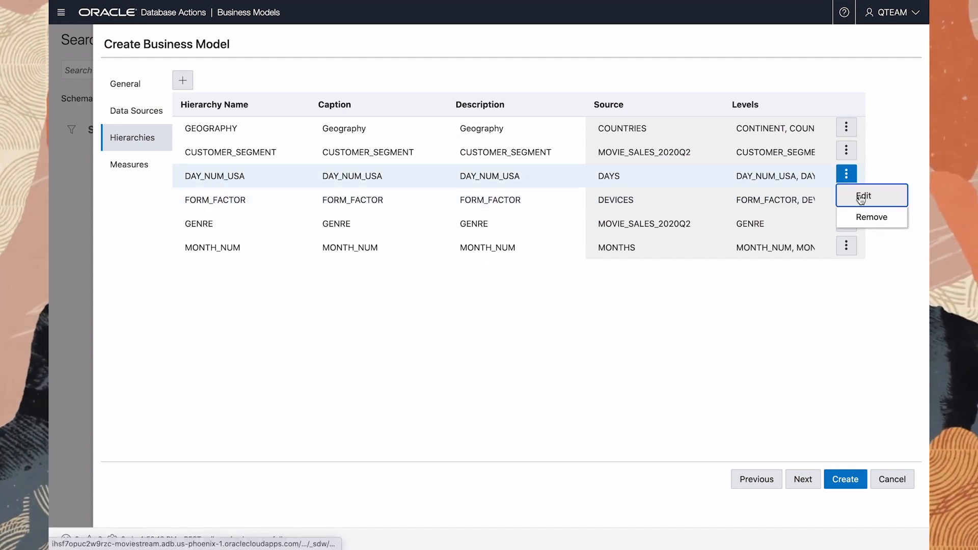
{"action": "left_click", "coordinate": [861, 196]}
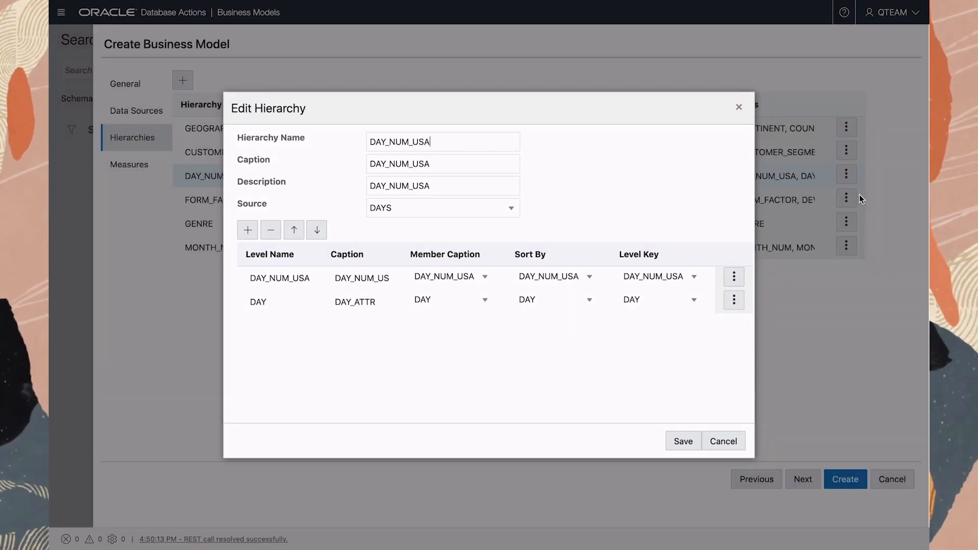
{"action": "left_click_drag", "start_coordinate": [405, 141], "coordinate": [369, 142]}
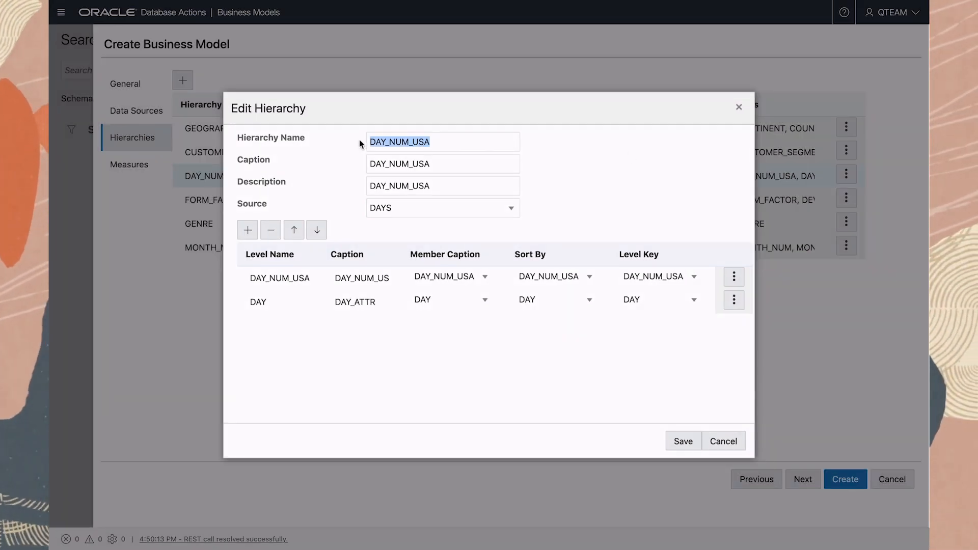
{"action": "type", "text": "D"}
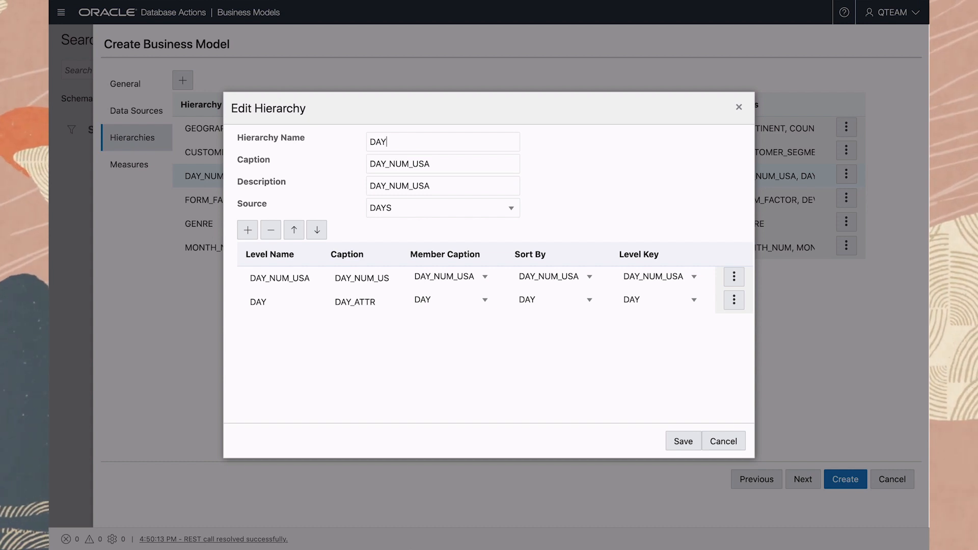
{"action": "type", "text": "AY"}
{"action": "key", "text": "Tab"}
{"action": "type", "text": "Day"}
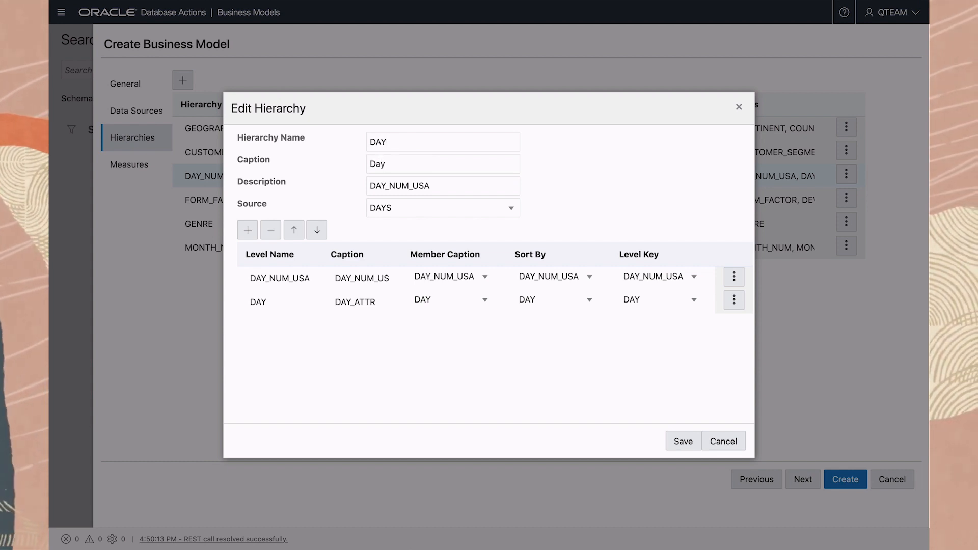
{"action": "key", "text": "Tab"}
{"action": "type", "text": "Day"}
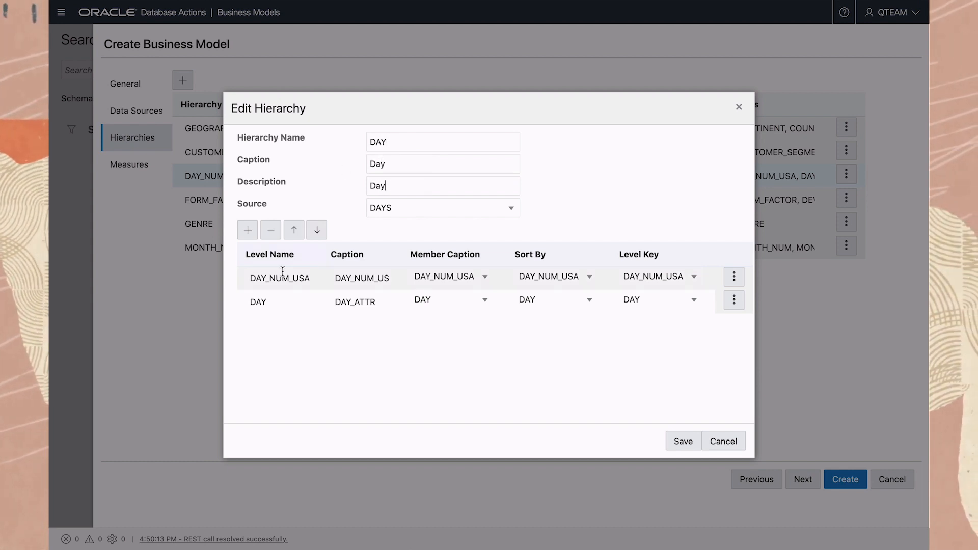
- Remove the DAY_NUM_USA level from the DAY hierarchy, sort the DAY level by DAY_NUM_USA, and save
{"action": "left_click", "coordinate": [273, 230]}
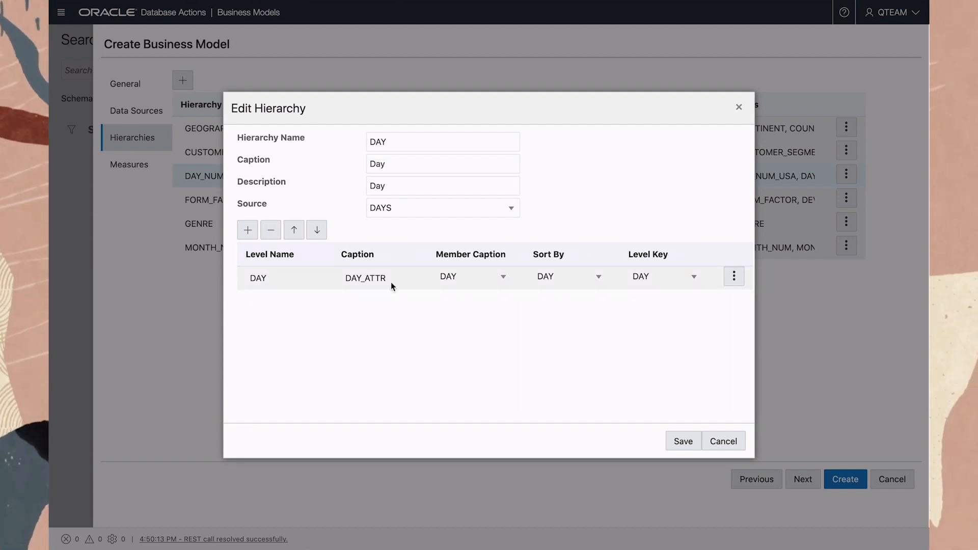
{"action": "left_click", "coordinate": [599, 277]}
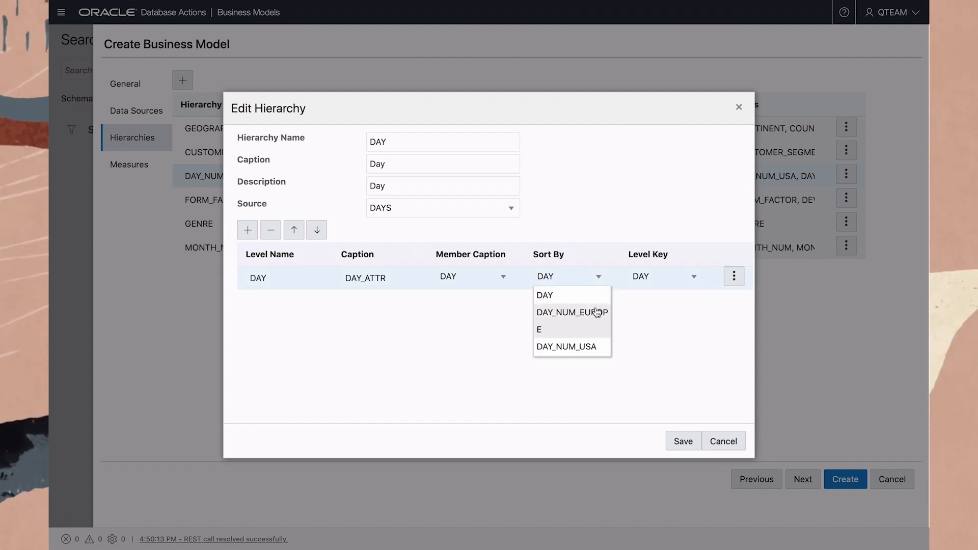
{"action": "left_click", "coordinate": [591, 347]}
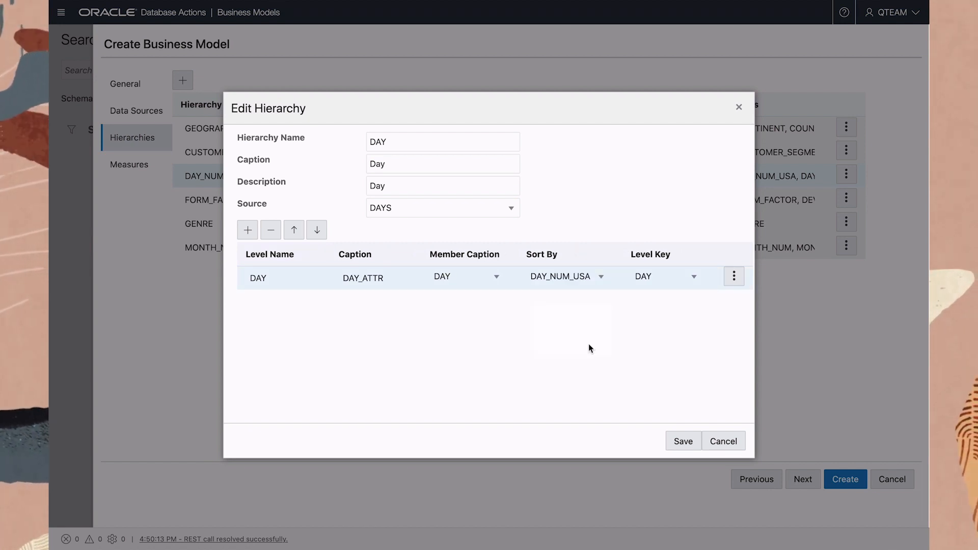
{"action": "left_click", "coordinate": [677, 440]}
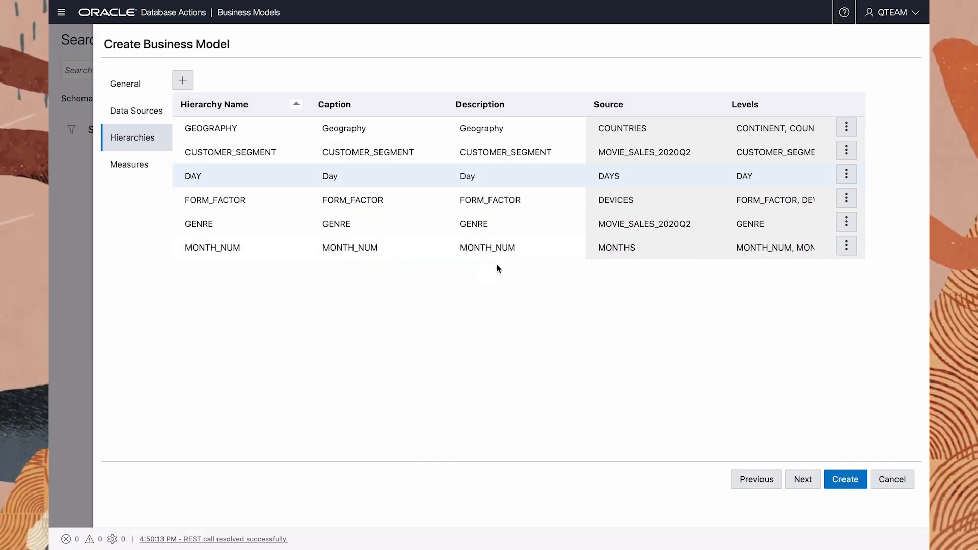
- Rename the MONTH_NUM hierarchy MONTH with caption and description Month, and remove its MONTH_NUM level
{"action": "left_click", "coordinate": [848, 247]}
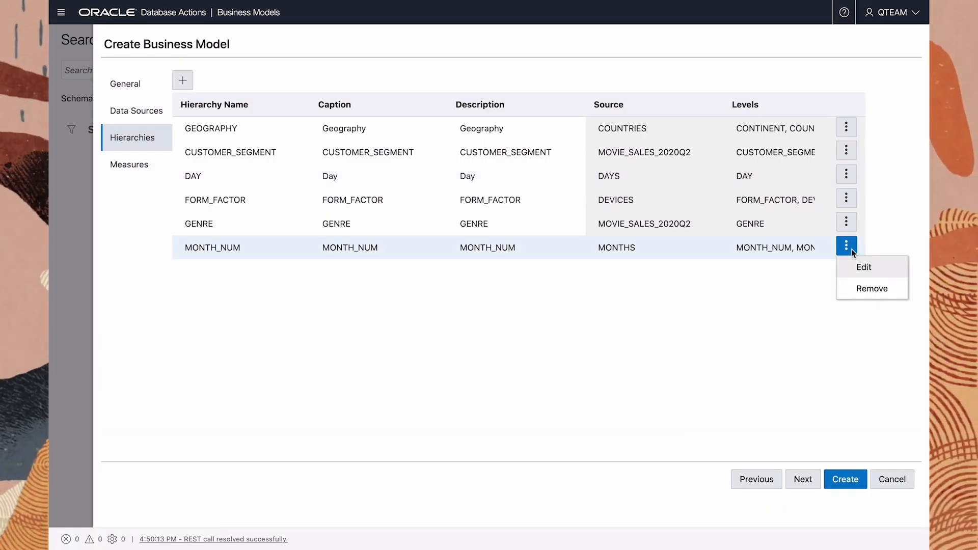
{"action": "left_click", "coordinate": [867, 266]}
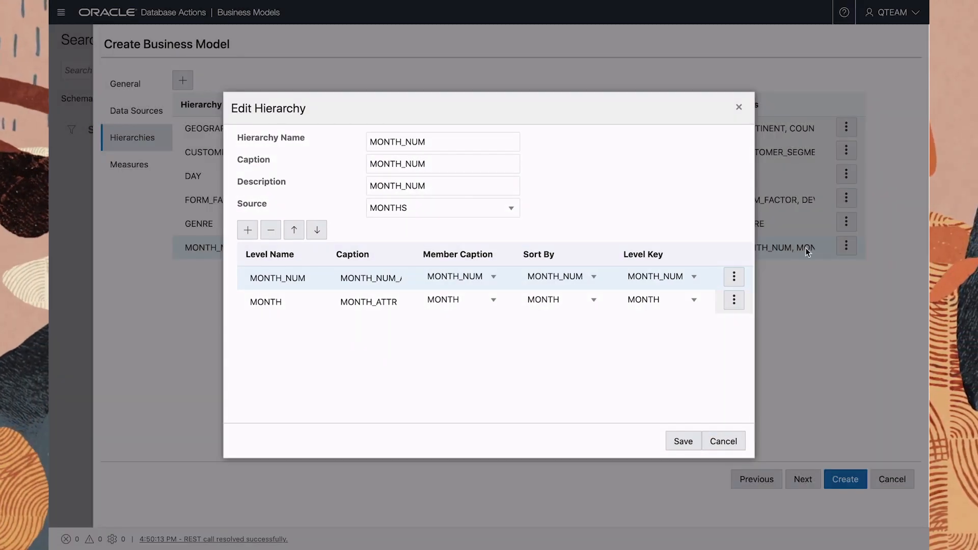
{"action": "double_click", "coordinate": [420, 142]}
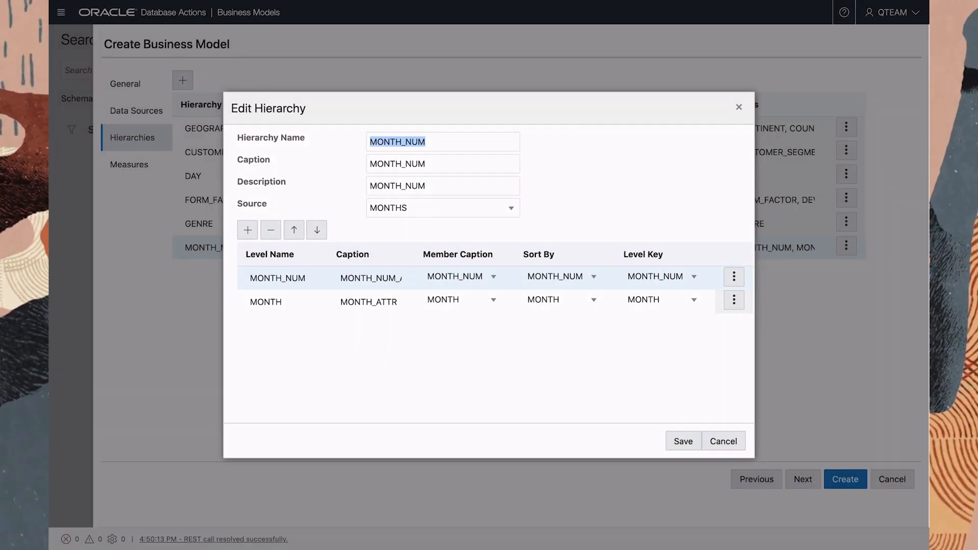
{"action": "type", "text": "MONTH"}
{"action": "key", "text": "Tab"}
{"action": "type", "text": "Month"}
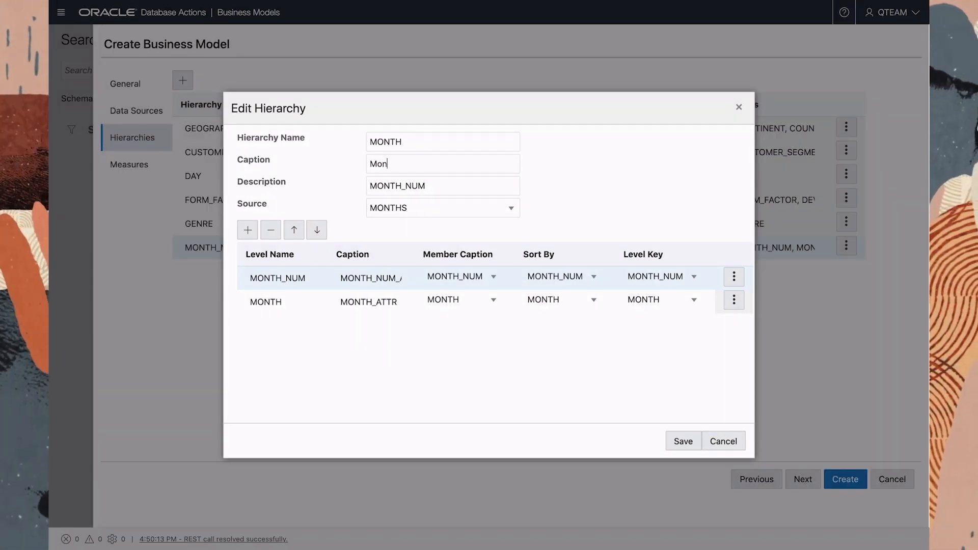
{"action": "key", "text": "Tab"}
{"action": "type", "text": "Month"}
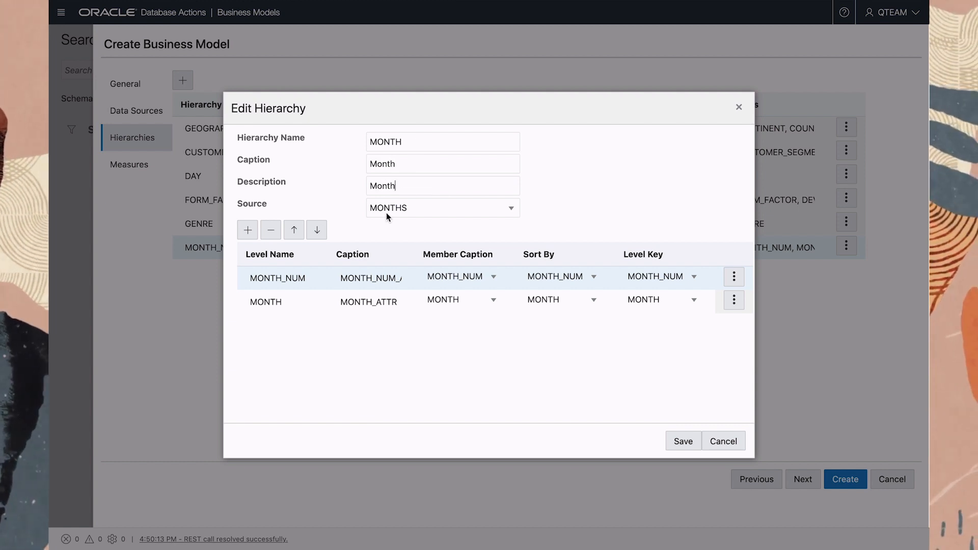
{"action": "left_click", "coordinate": [271, 230]}
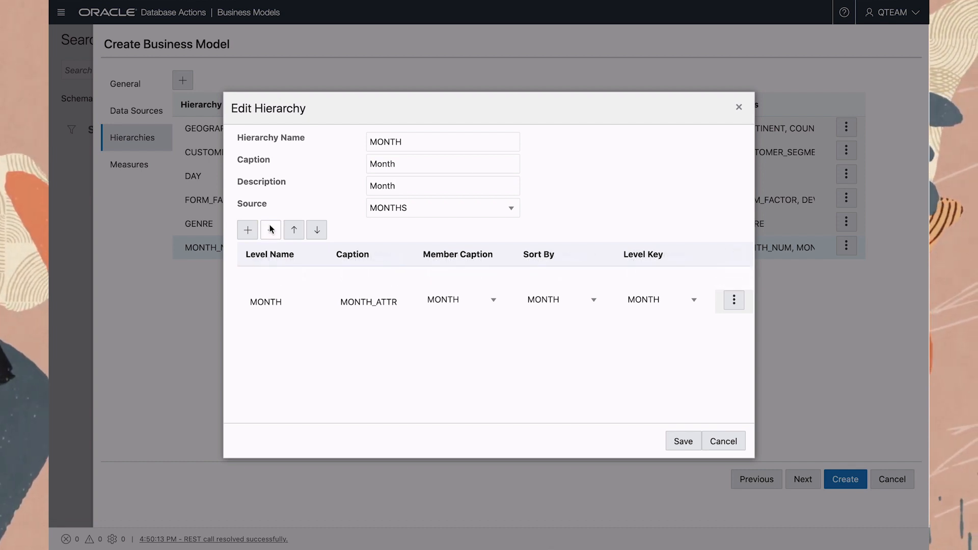
- Sort the MONTH level by MONTH_NUM and save the MONTH hierarchy
{"action": "left_click", "coordinate": [599, 276]}
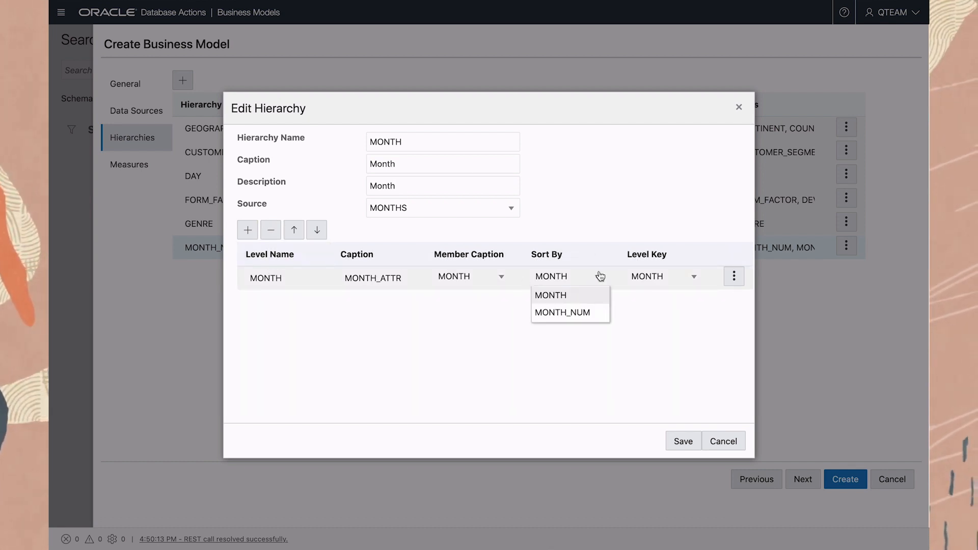
{"action": "left_click", "coordinate": [581, 314]}
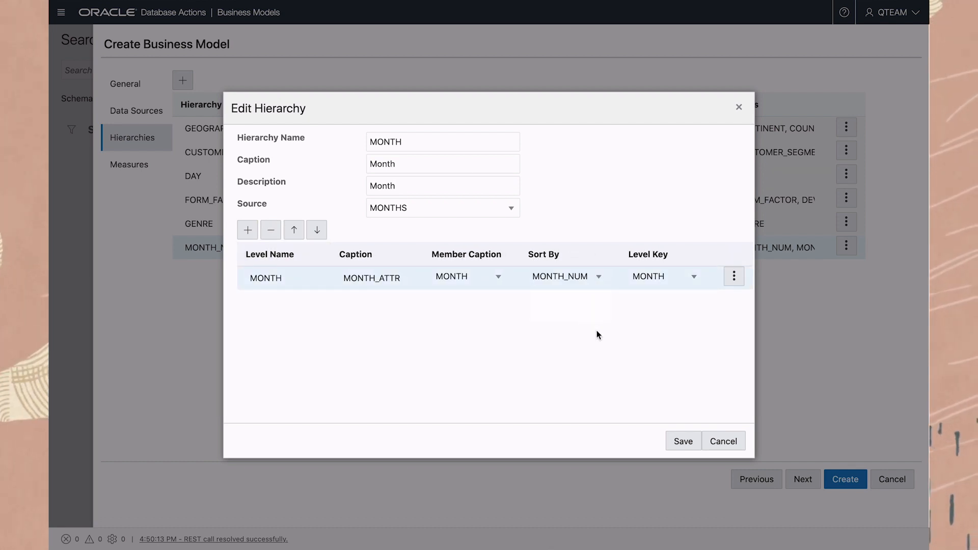
{"action": "left_click", "coordinate": [673, 441]}
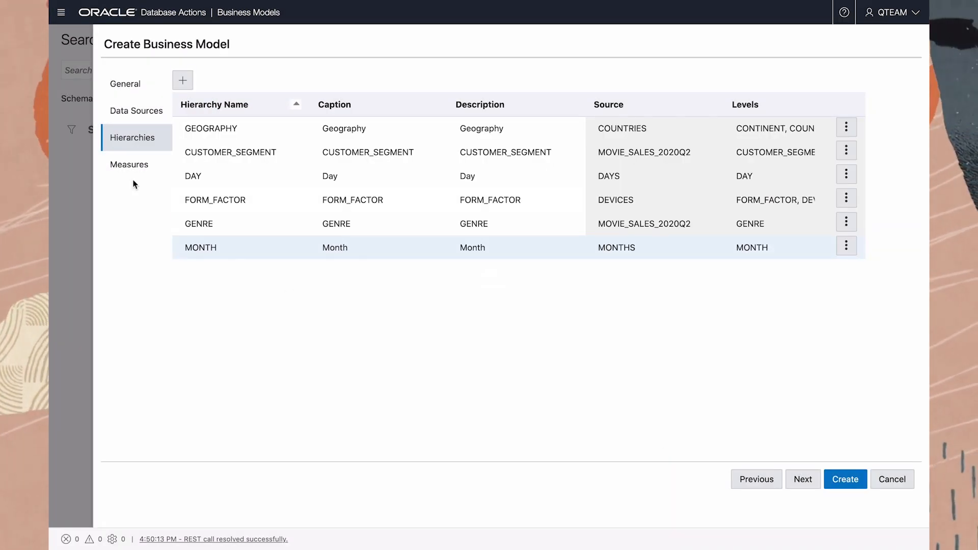
- Review the measures, keep SUM as the expression for SALES, and create the business model
{"action": "left_click", "coordinate": [126, 167]}
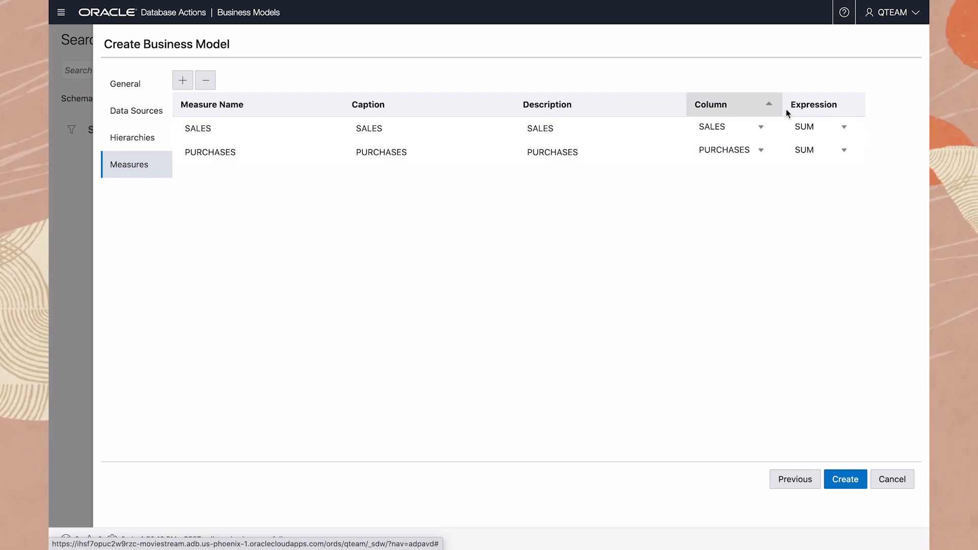
{"action": "left_click", "coordinate": [844, 127]}
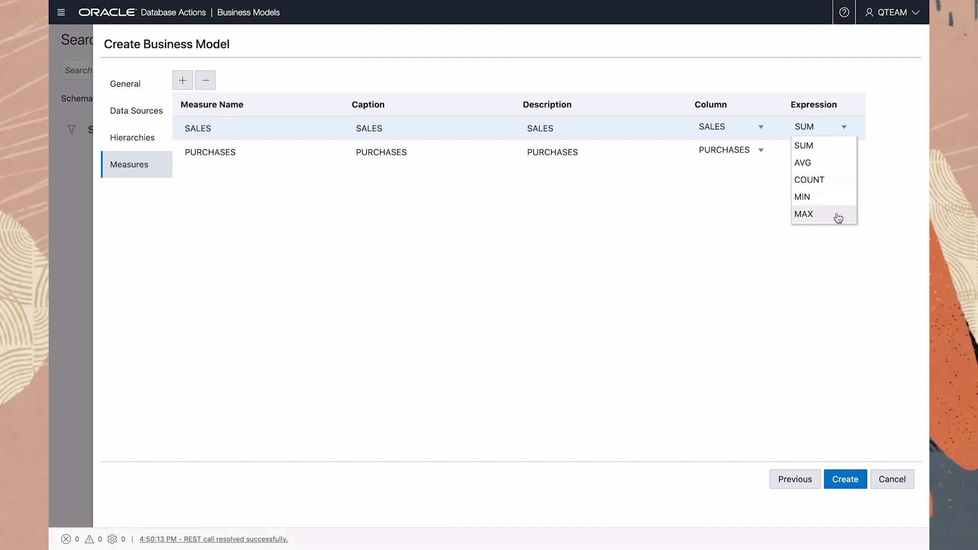
{"action": "left_click", "coordinate": [824, 147]}
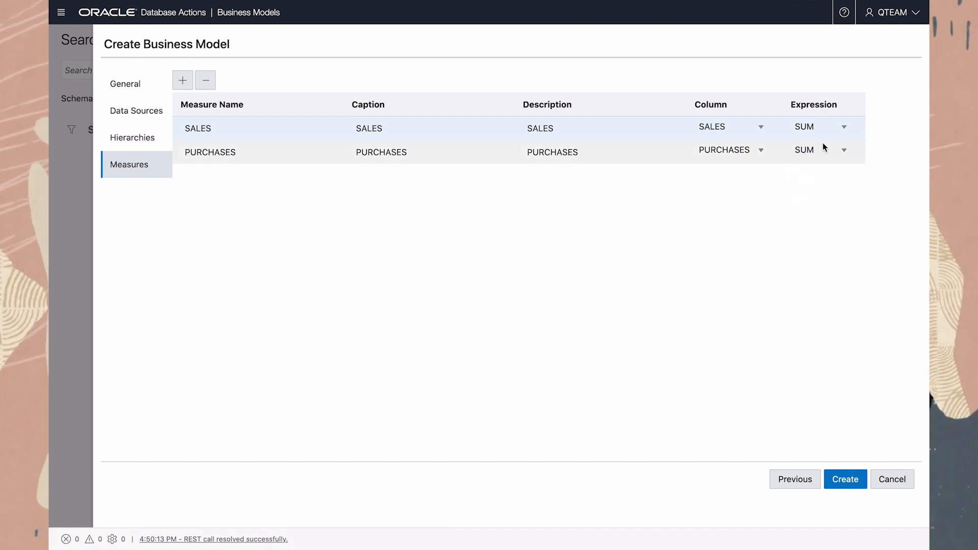
{"action": "left_click", "coordinate": [845, 481]}
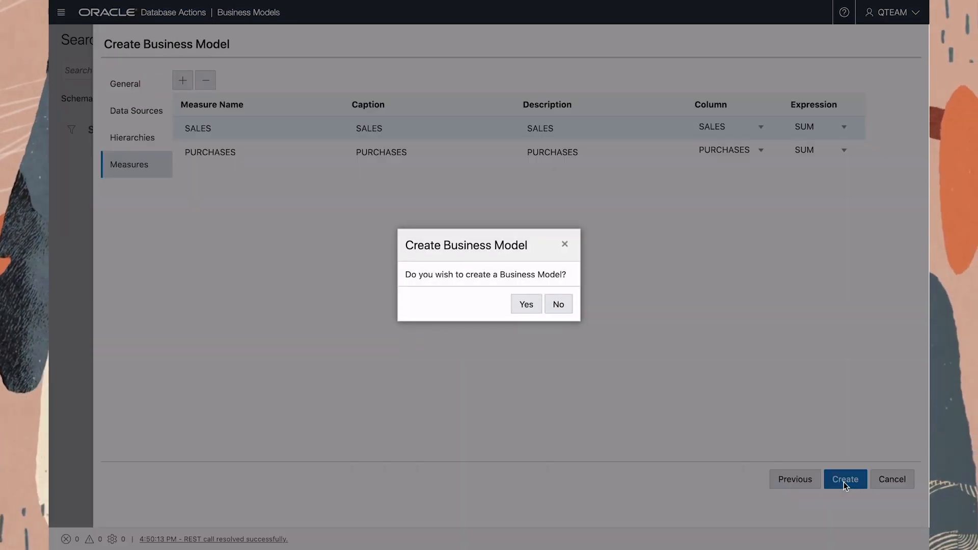
{"action": "left_click", "coordinate": [523, 305]}
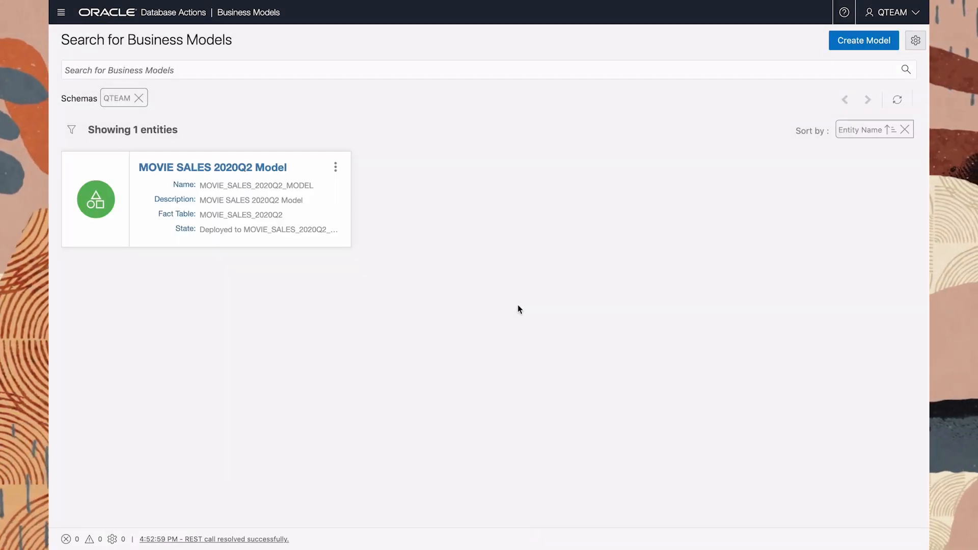
- Examine the DDL generated for the MOVIE SALES 2020Q2 Model, including its attribute dimensions and analytic view, and close it
{"action": "left_click", "coordinate": [335, 168]}
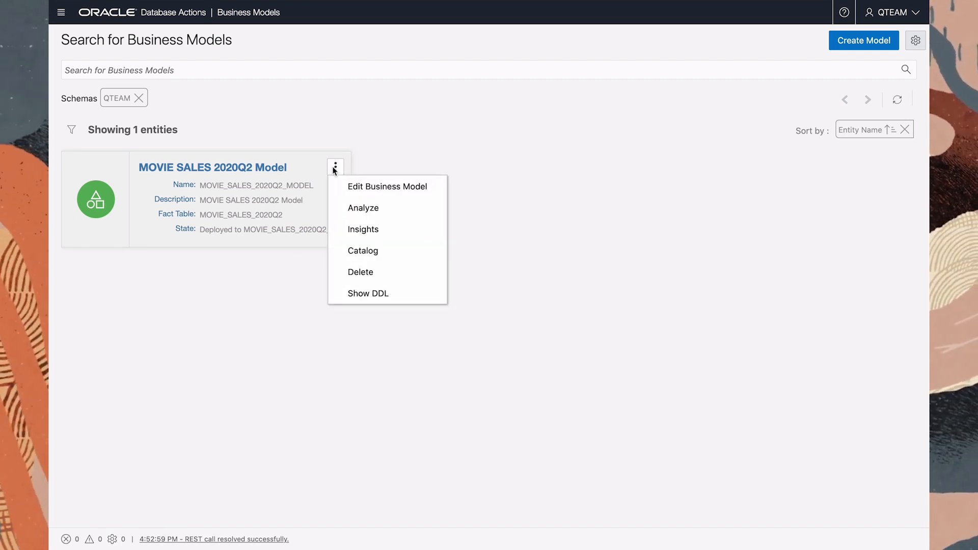
{"action": "left_click", "coordinate": [357, 298]}
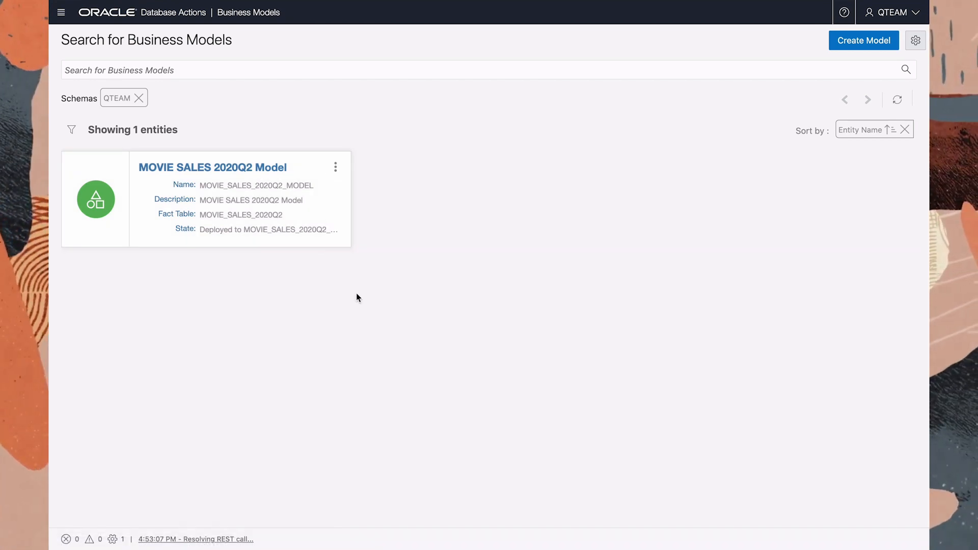
{"action": "scroll", "coordinate": [357, 294], "scroll_direction": "down", "scroll_amount": 10}
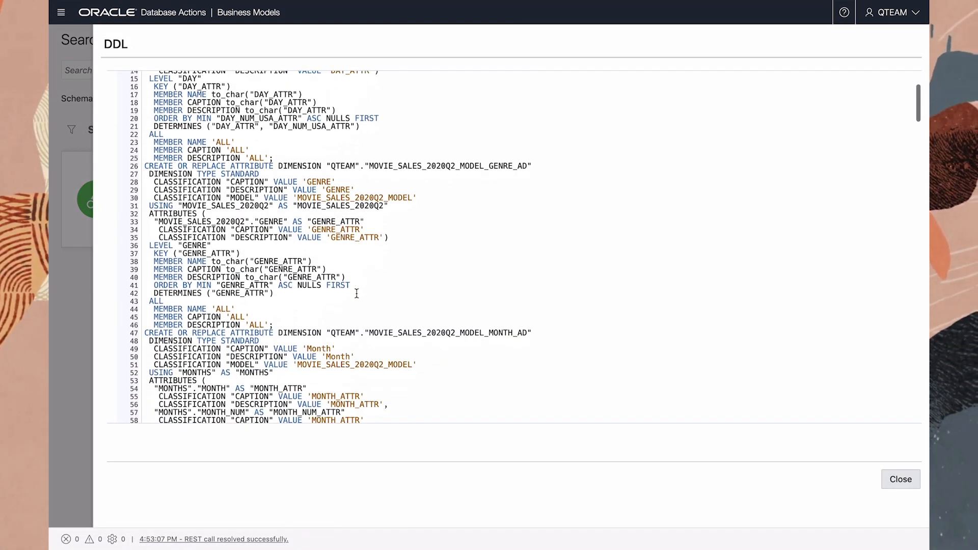
{"action": "scroll", "coordinate": [357, 294], "scroll_direction": "down", "scroll_amount": 20}
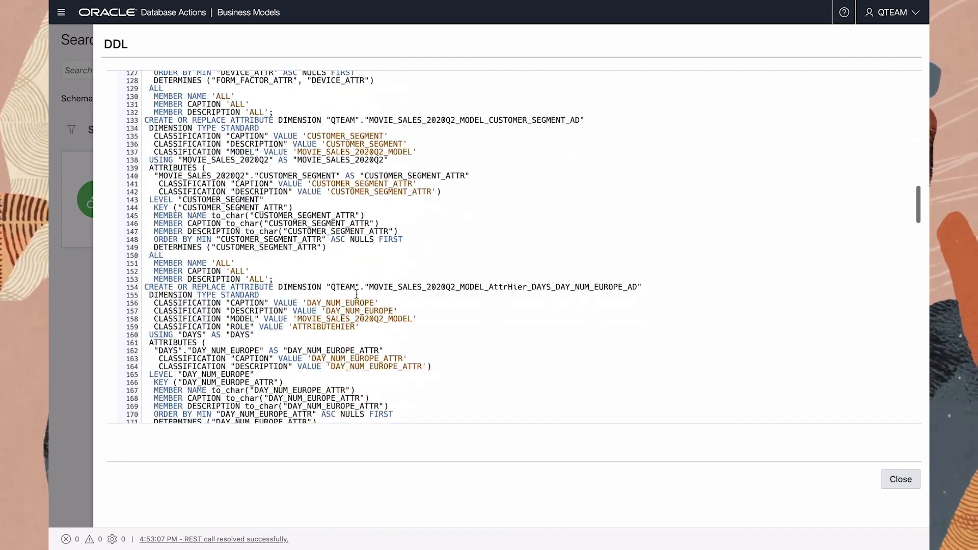
{"action": "scroll", "coordinate": [357, 294], "scroll_direction": "down", "scroll_amount": 20}
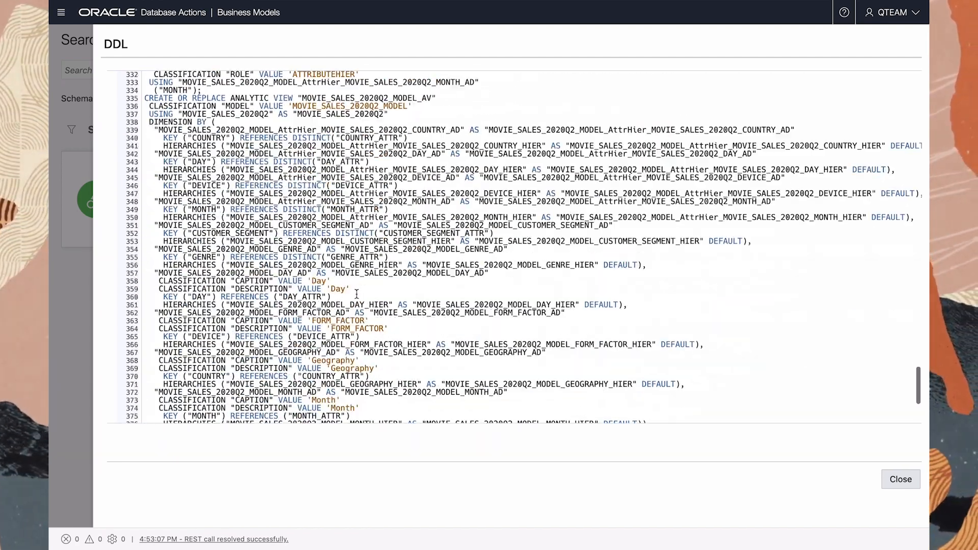
{"action": "left_click", "coordinate": [895, 472]}
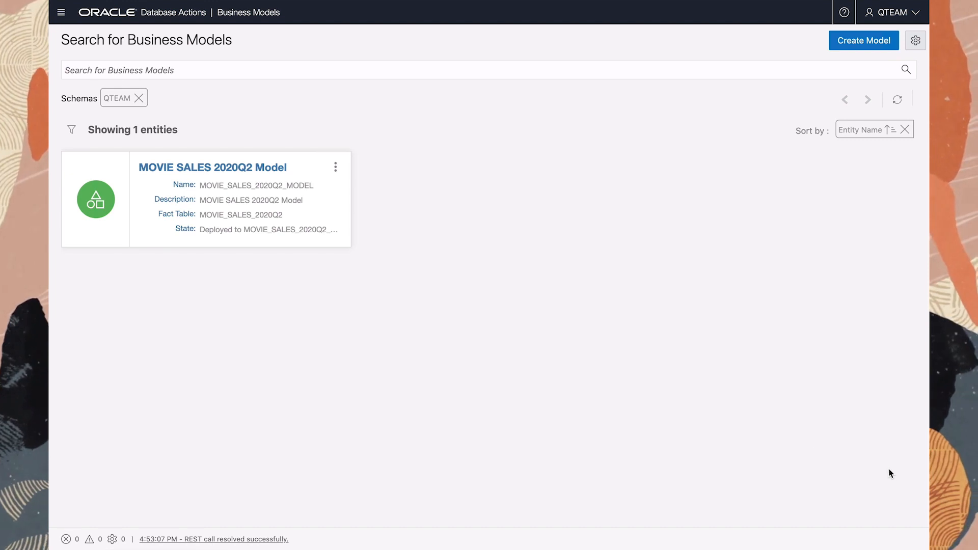
- Analyze the MOVIE SALES 2020Q2 Model with GEOGRAPHY laid out as Page, CUSTOMER_SEGMENT as Column and FORM_FACTOR as Row
{"action": "left_click", "coordinate": [335, 167]}
{"action": "left_click", "coordinate": [356, 208]}
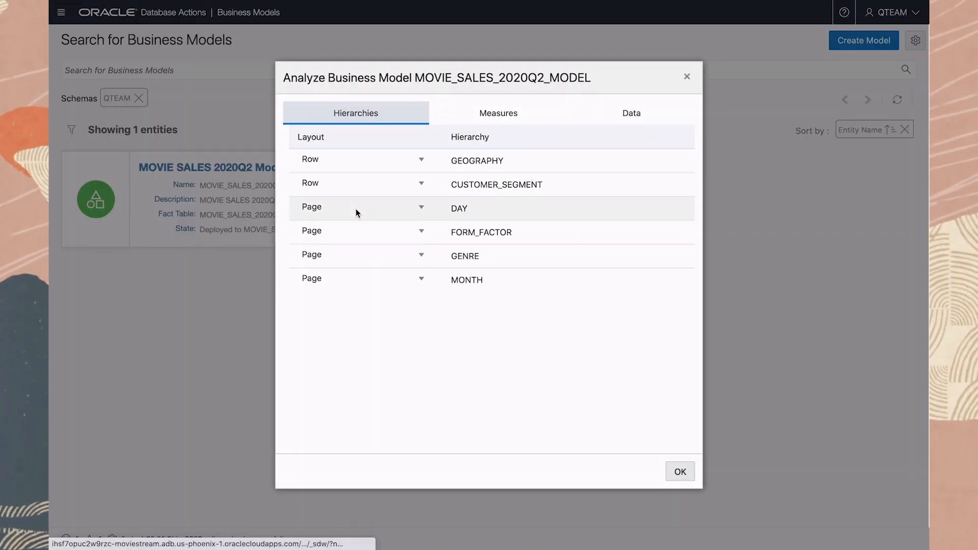
{"action": "left_click", "coordinate": [421, 159]}
{"action": "left_click", "coordinate": [422, 212]}
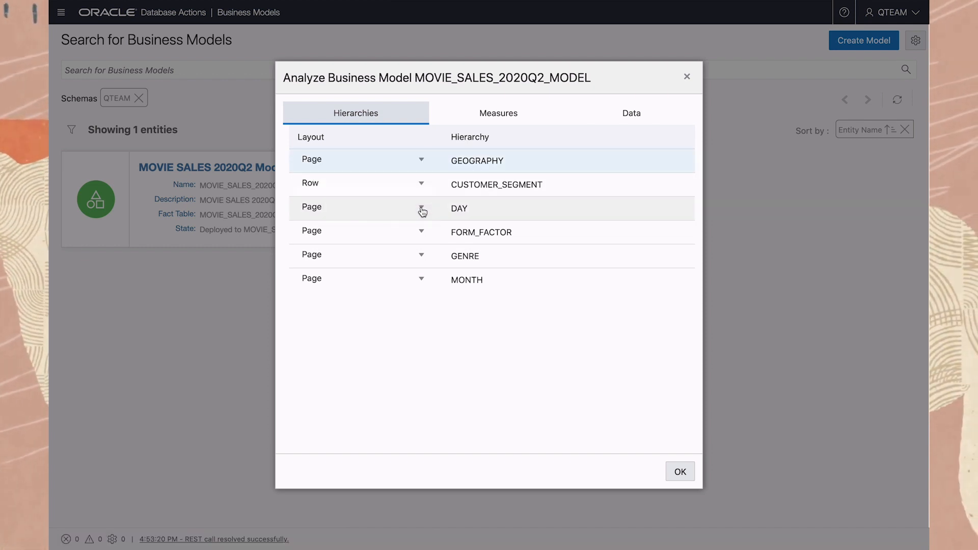
{"action": "left_click", "coordinate": [422, 186]}
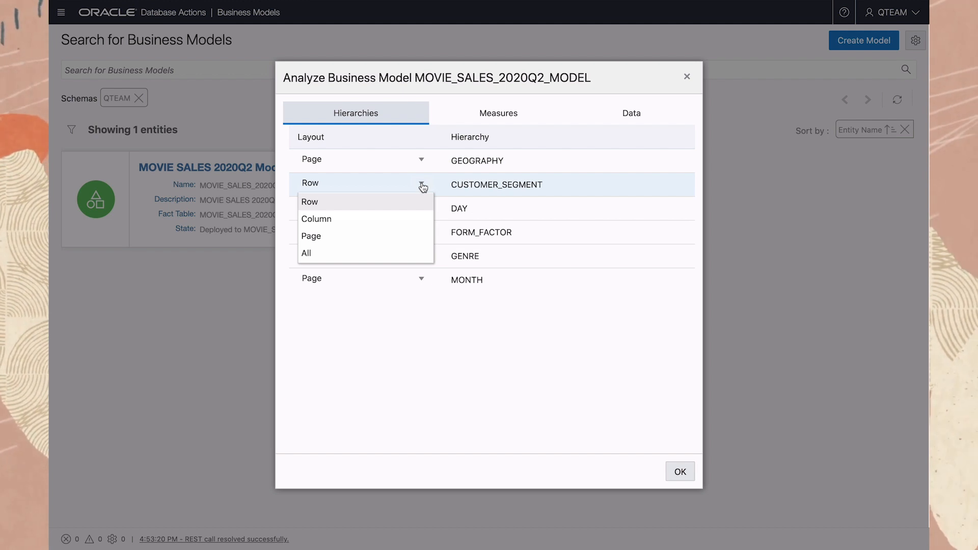
{"action": "left_click", "coordinate": [421, 218]}
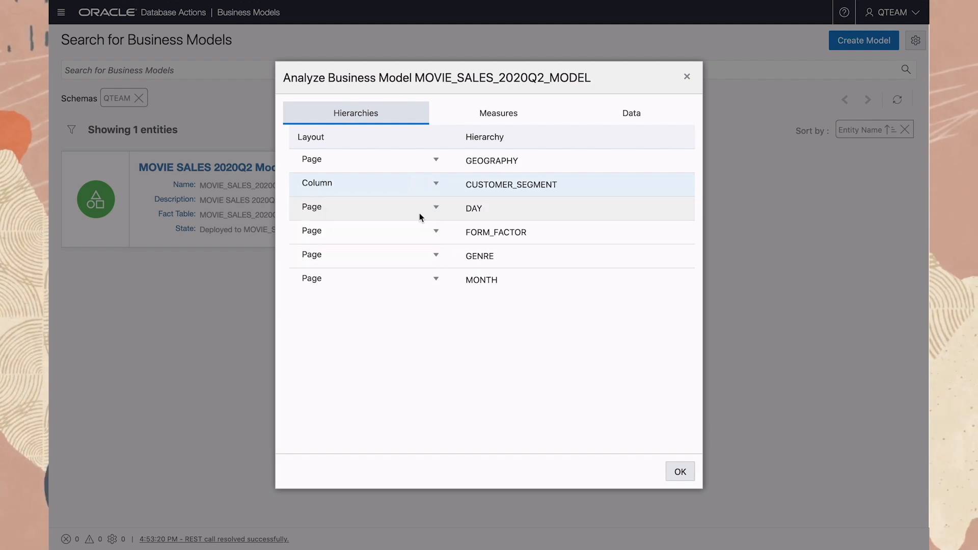
{"action": "left_click", "coordinate": [437, 233]}
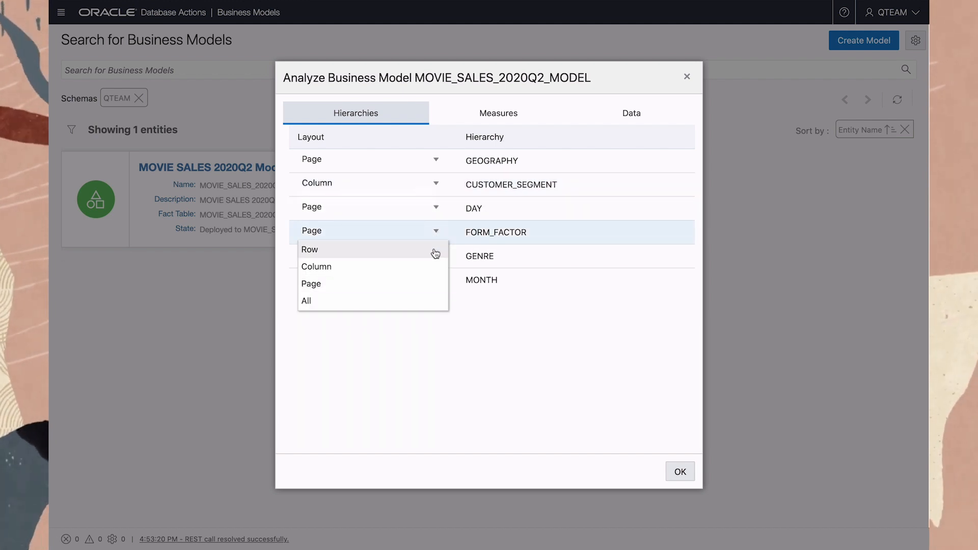
{"action": "left_click", "coordinate": [435, 251]}
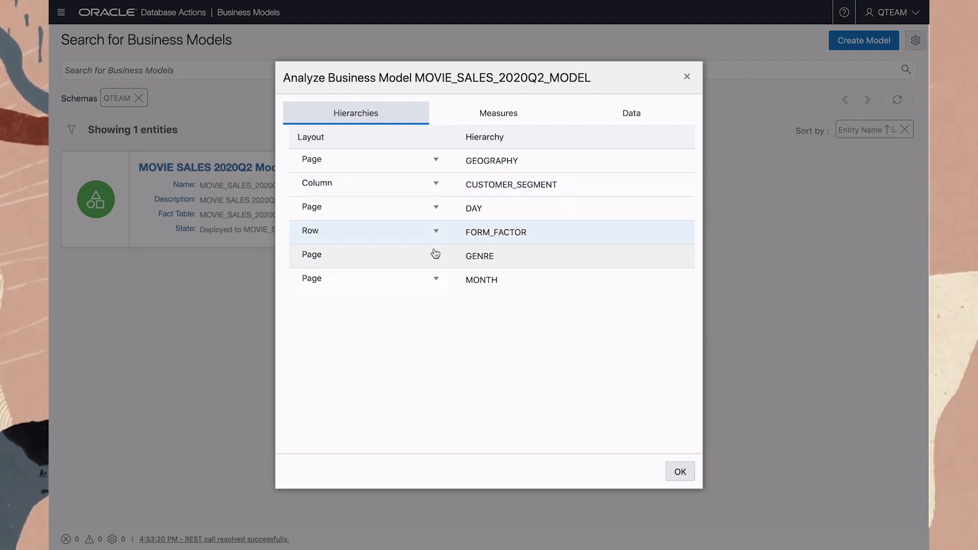
- Select only the PURCHASES measure for the analysis and display the resulting data
{"action": "left_click", "coordinate": [482, 118]}
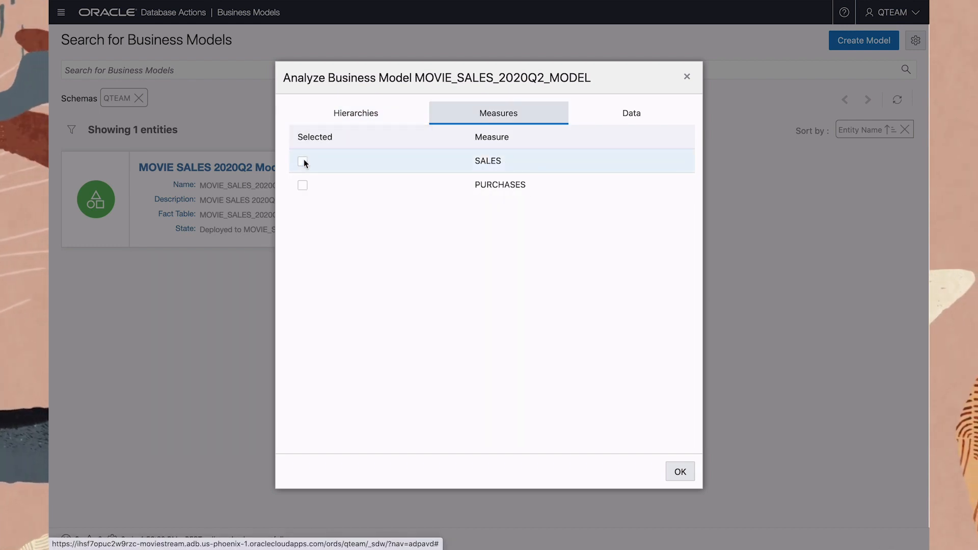
{"action": "left_click", "coordinate": [303, 185]}
{"action": "left_click", "coordinate": [607, 118]}
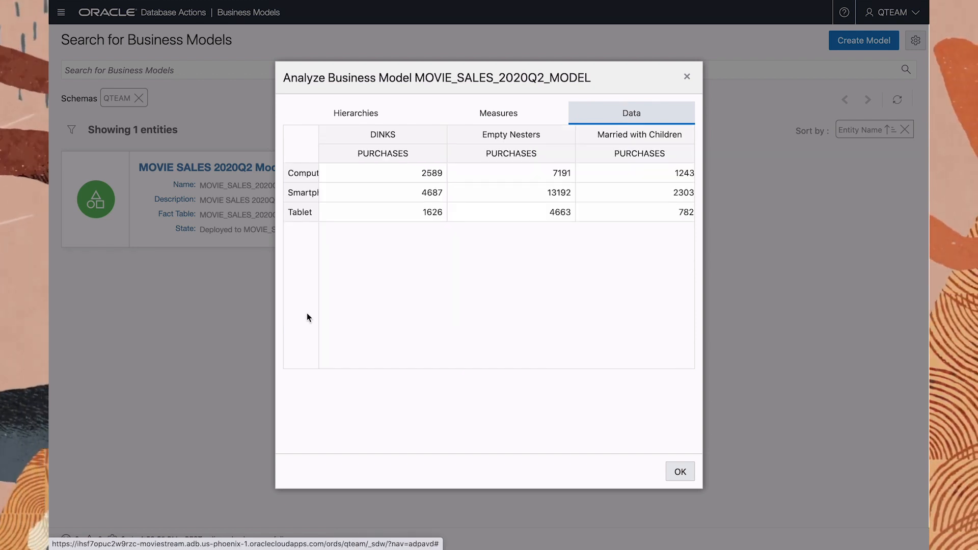
- Widen the analysis window, examine purchases by form factor across all customer segments, and close the analysis
{"action": "left_click_drag", "start_coordinate": [275, 315], "coordinate": [54, 313]}
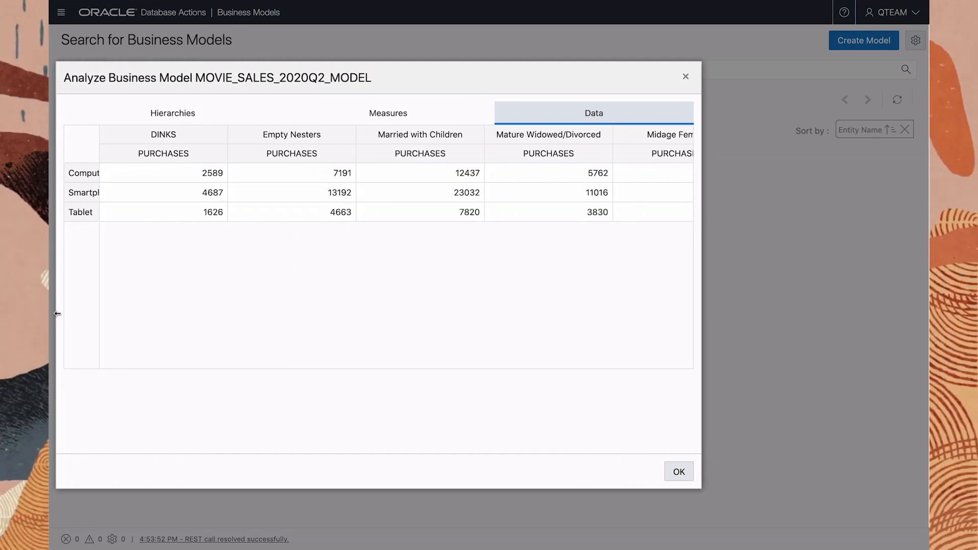
{"action": "left_click_drag", "start_coordinate": [702, 313], "coordinate": [923, 312]}
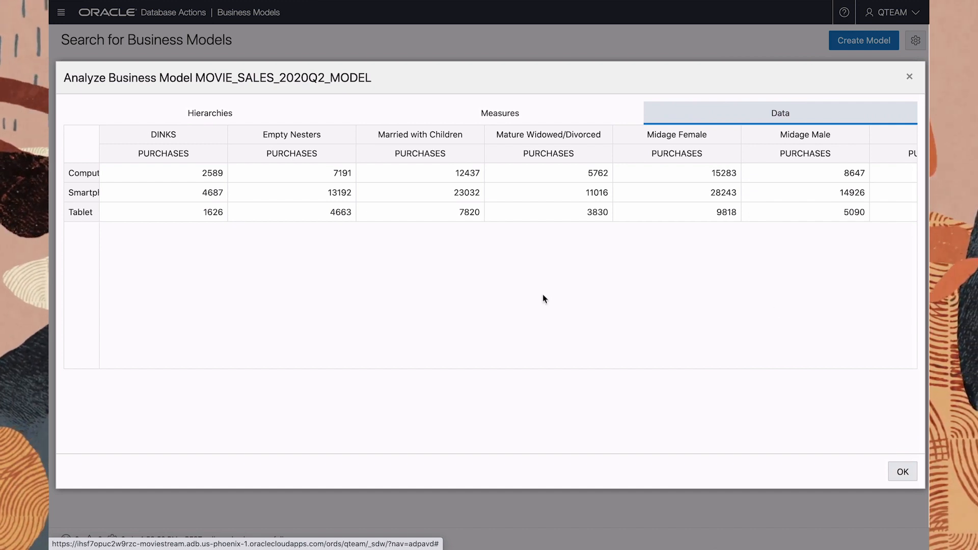
{"action": "scroll", "coordinate": [521, 295], "scroll_direction": "right", "scroll_amount": 5}
{"action": "scroll", "coordinate": [521, 293], "scroll_direction": "right", "scroll_amount": 5}
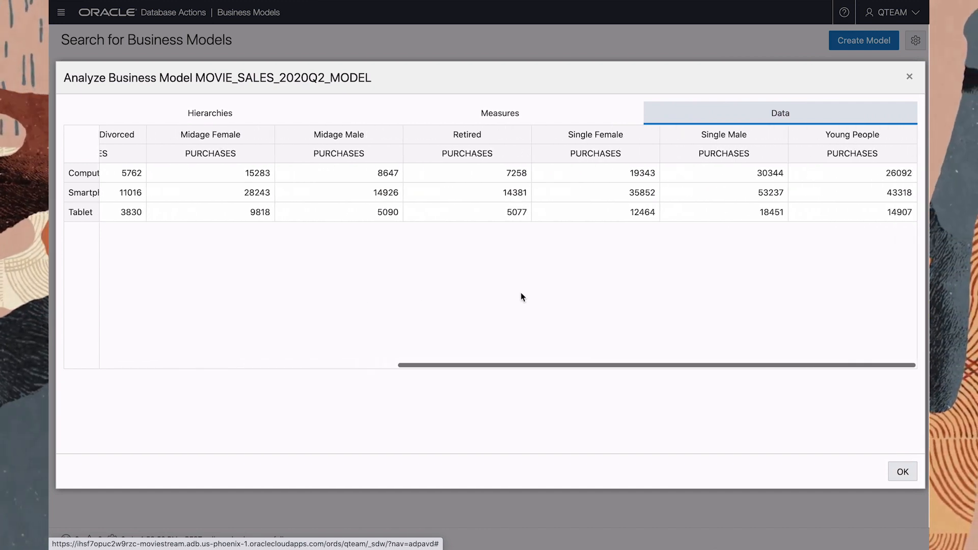
{"action": "scroll", "coordinate": [521, 293], "scroll_direction": "left", "scroll_amount": 5}
{"action": "scroll", "coordinate": [520, 293], "scroll_direction": "left", "scroll_amount": 2}
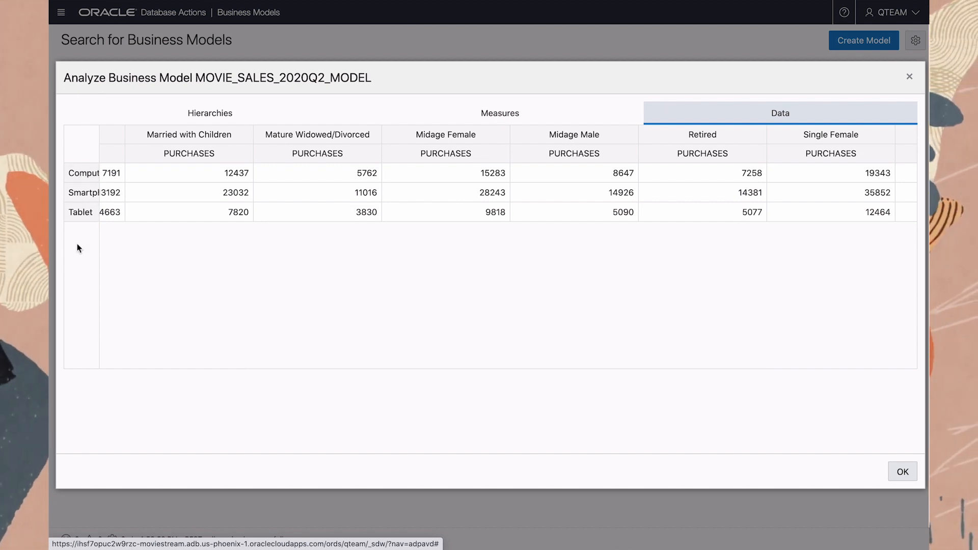
{"action": "left_click", "coordinate": [902, 471]}
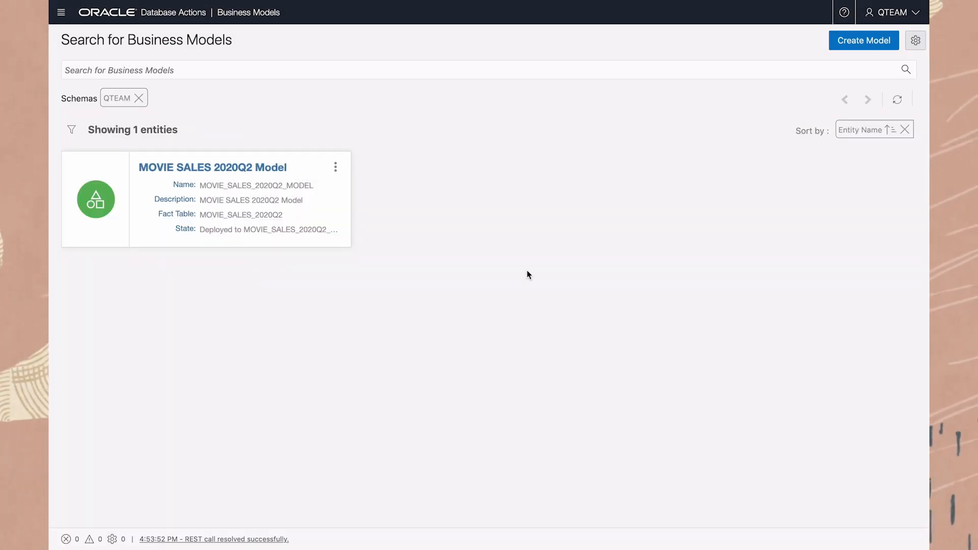
- Leave the business models and return to the Database Actions home page
{"action": "left_click", "coordinate": [335, 168]}
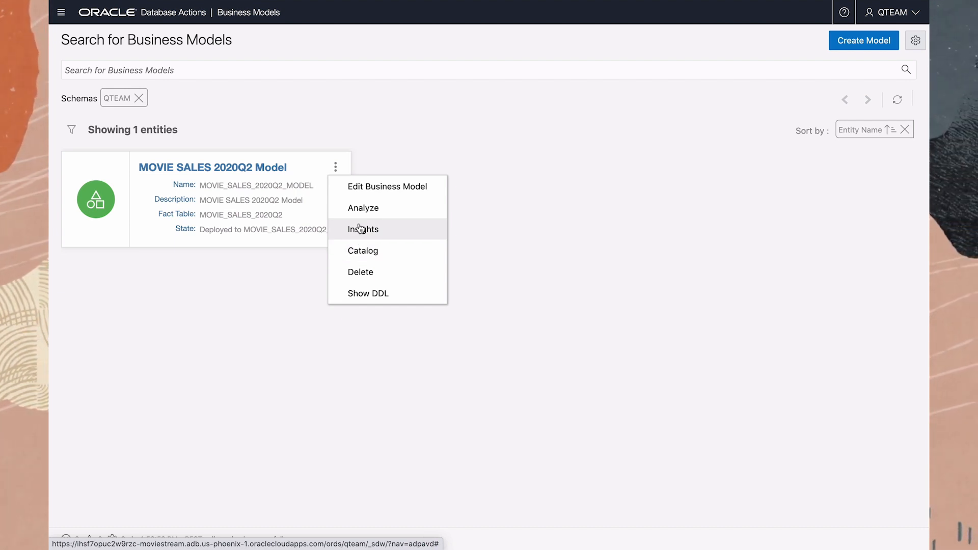
{"action": "left_click", "coordinate": [61, 13]}
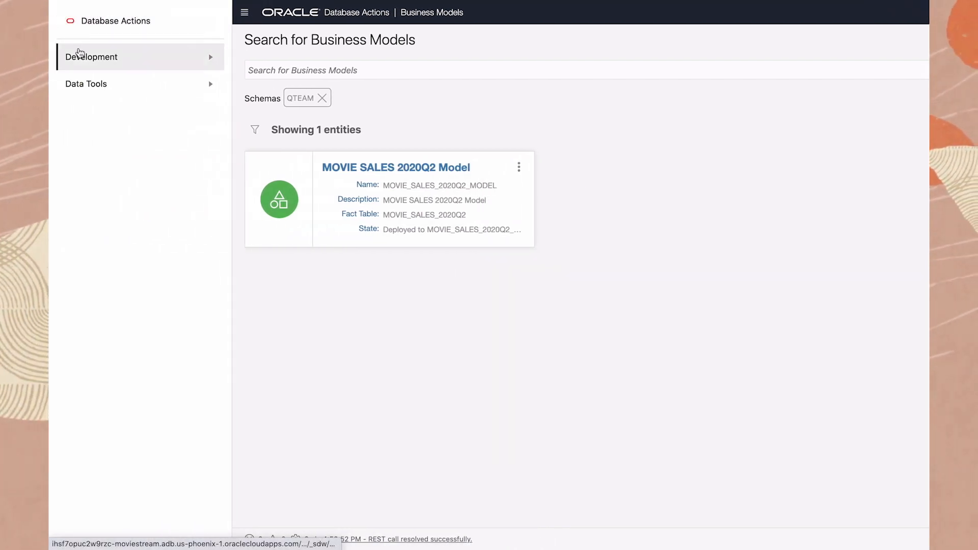
{"action": "left_click", "coordinate": [87, 89]}
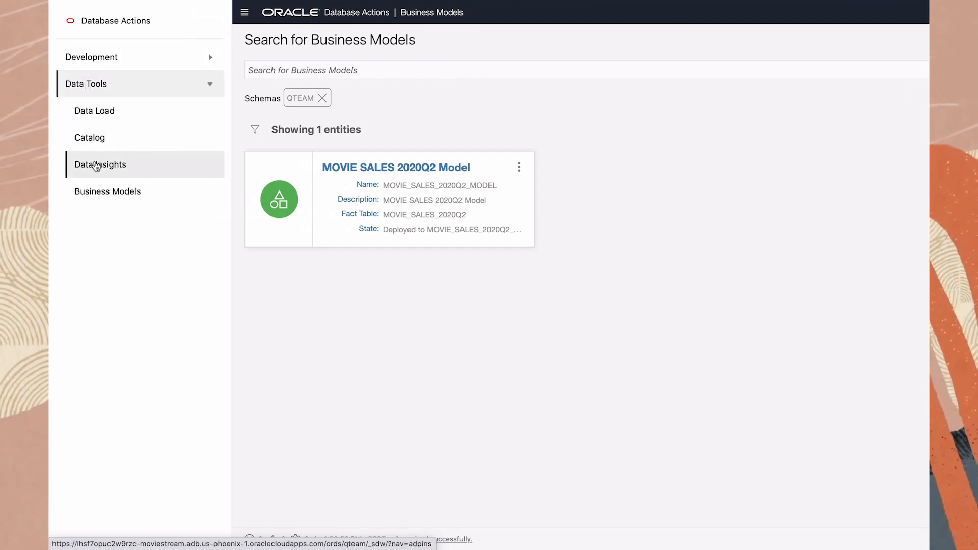
{"action": "left_click", "coordinate": [99, 23]}
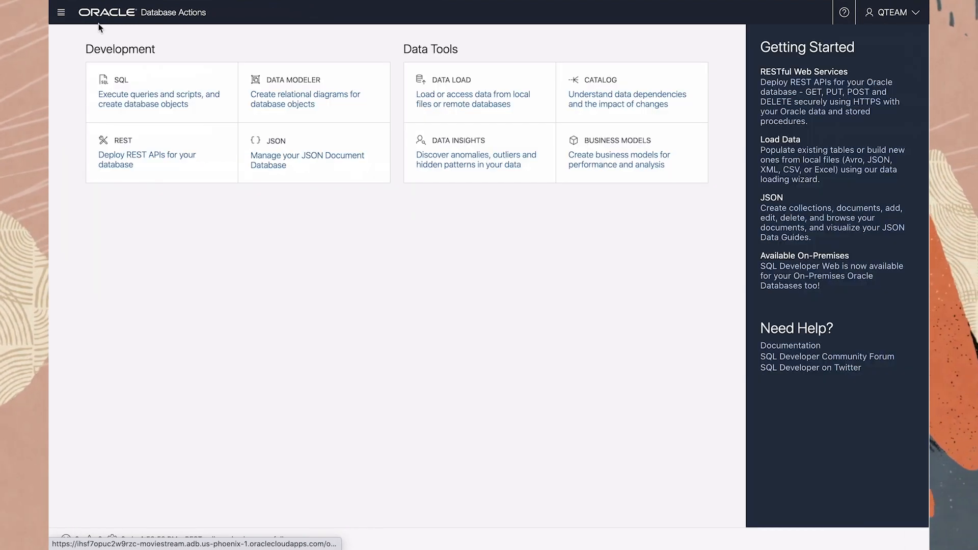